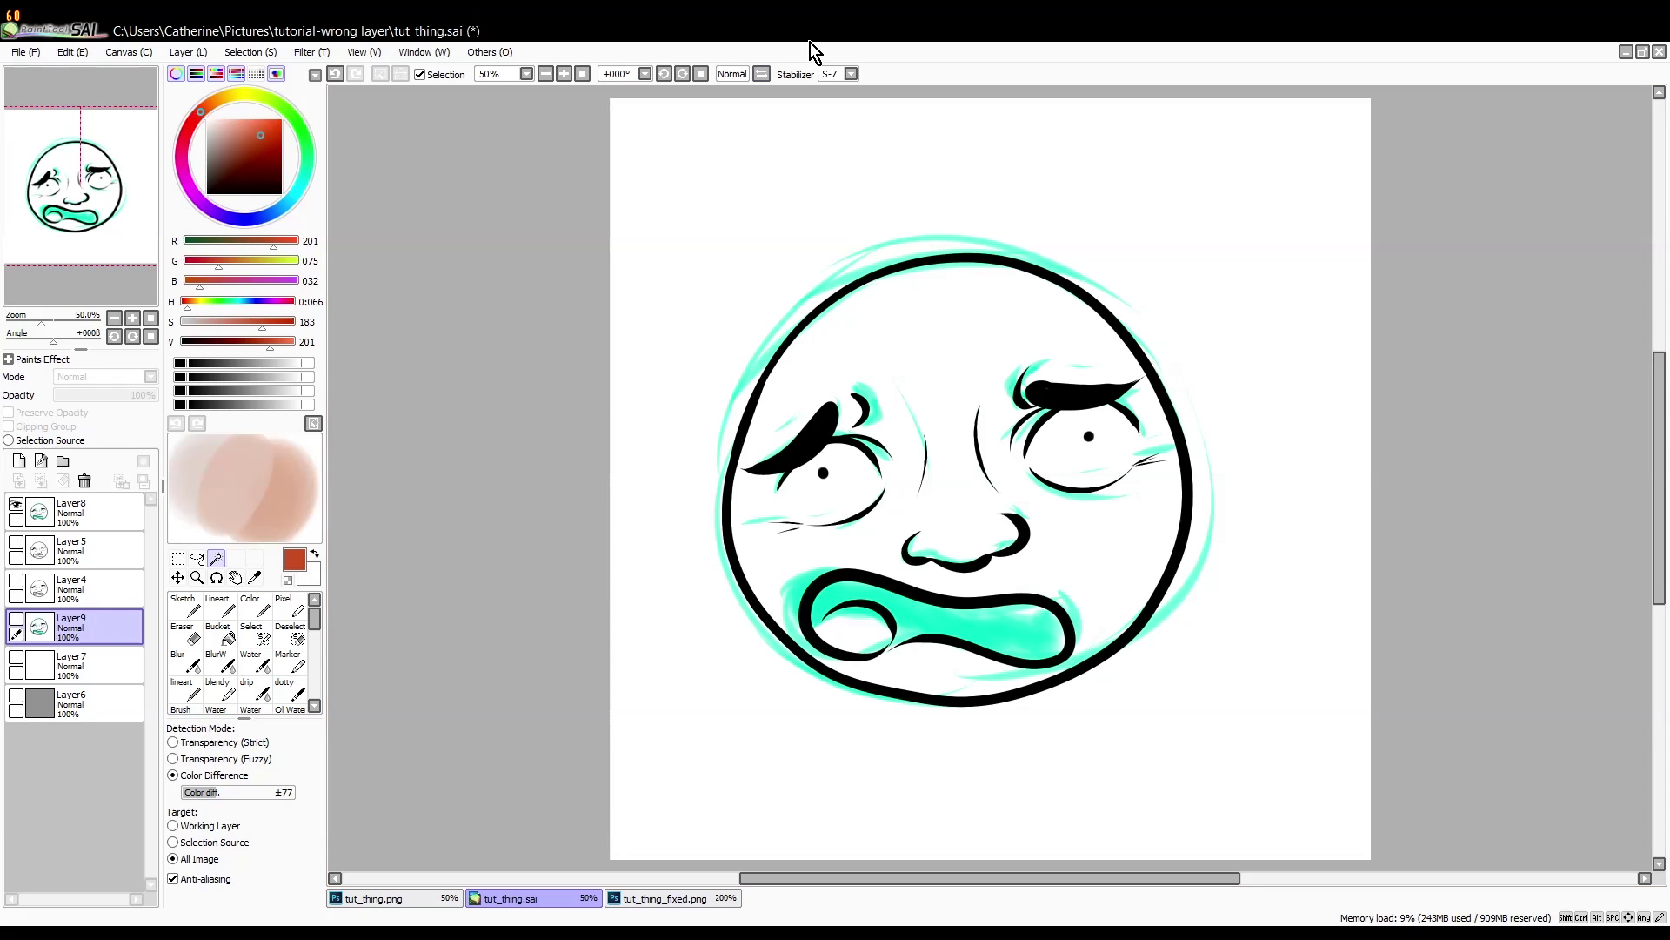
Check the line art layer's visibility, select Layer8 and open the Ctrl+U filter on it.
click(18, 505)
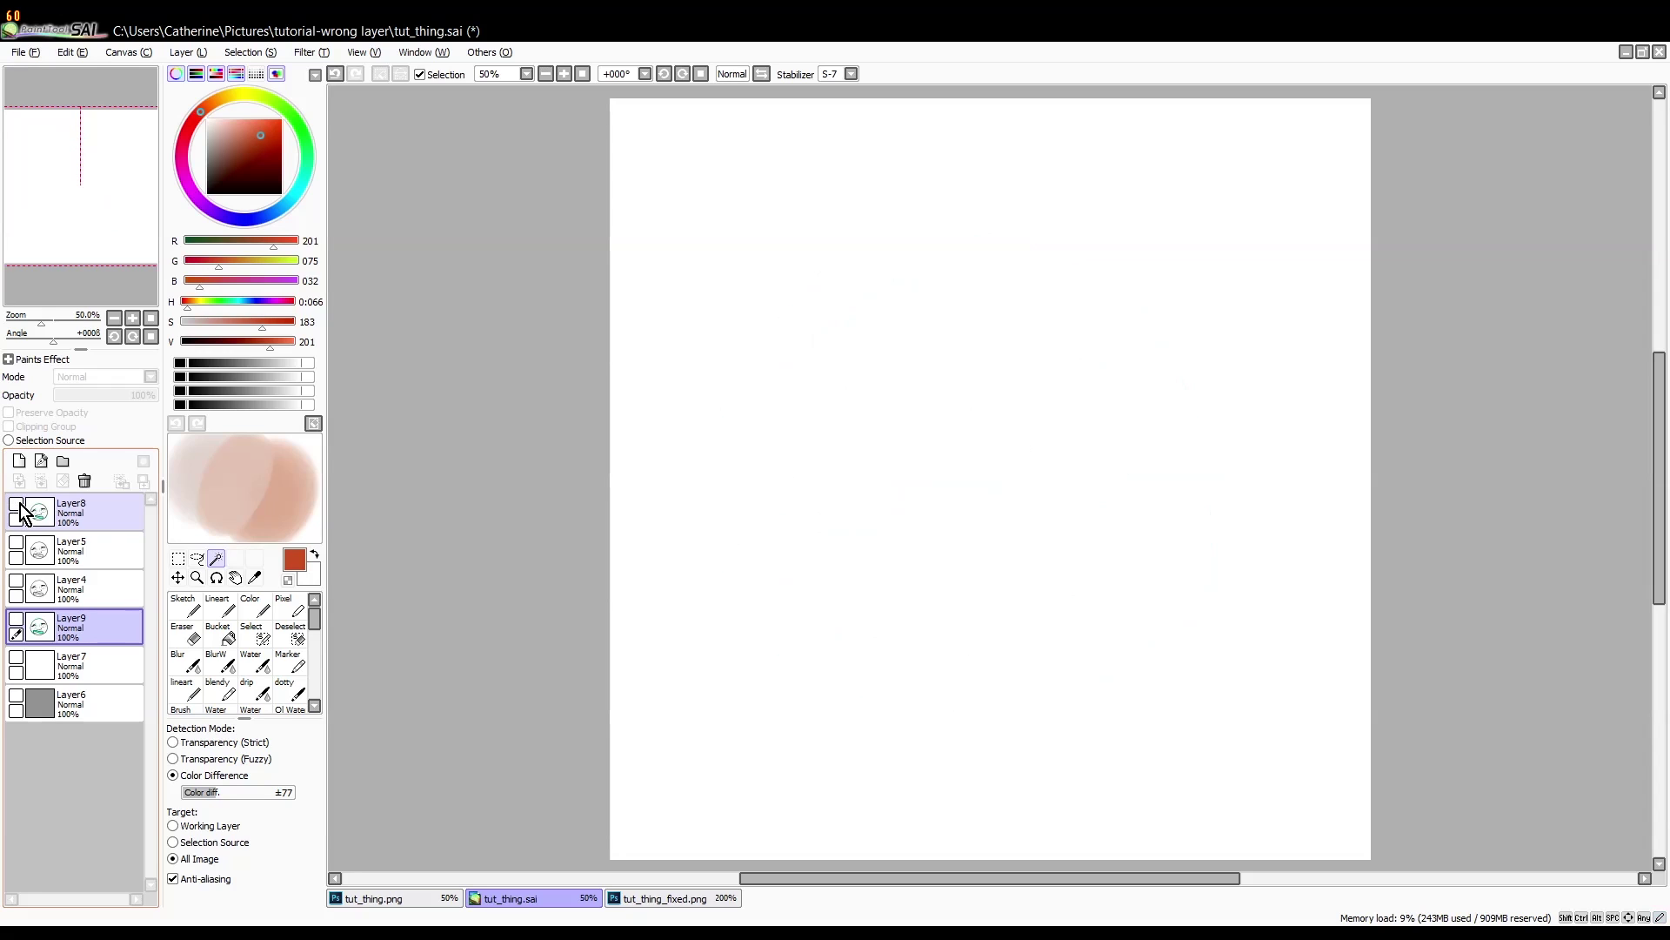
click(18, 505)
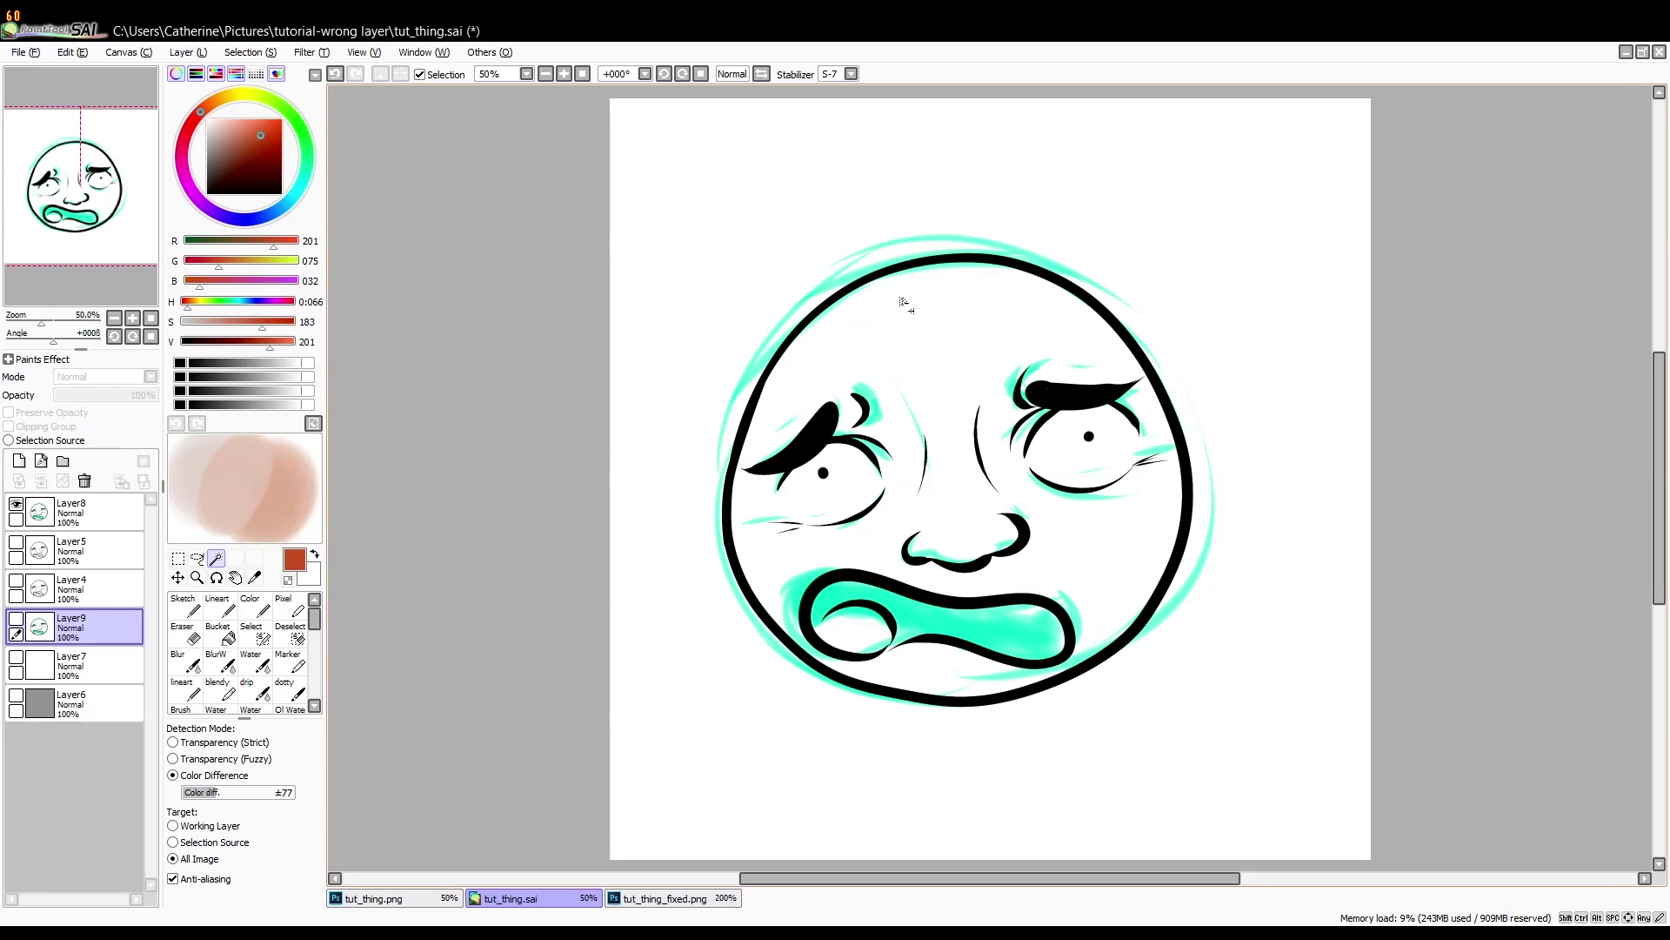
click(83, 513)
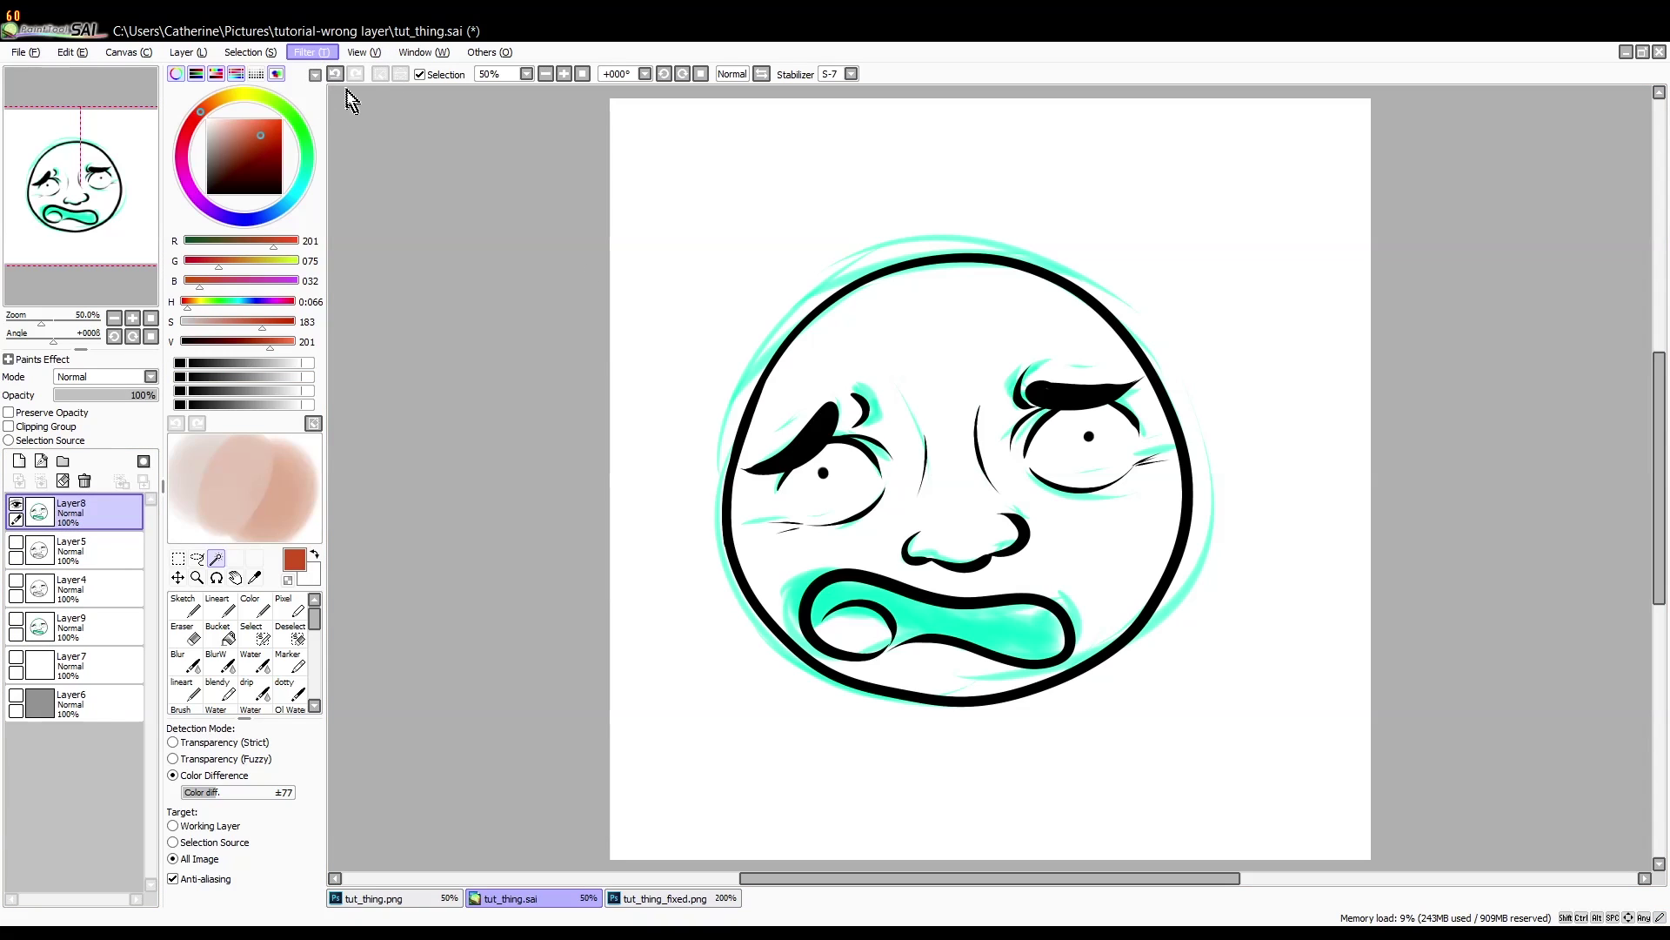
key(ctrl+u)
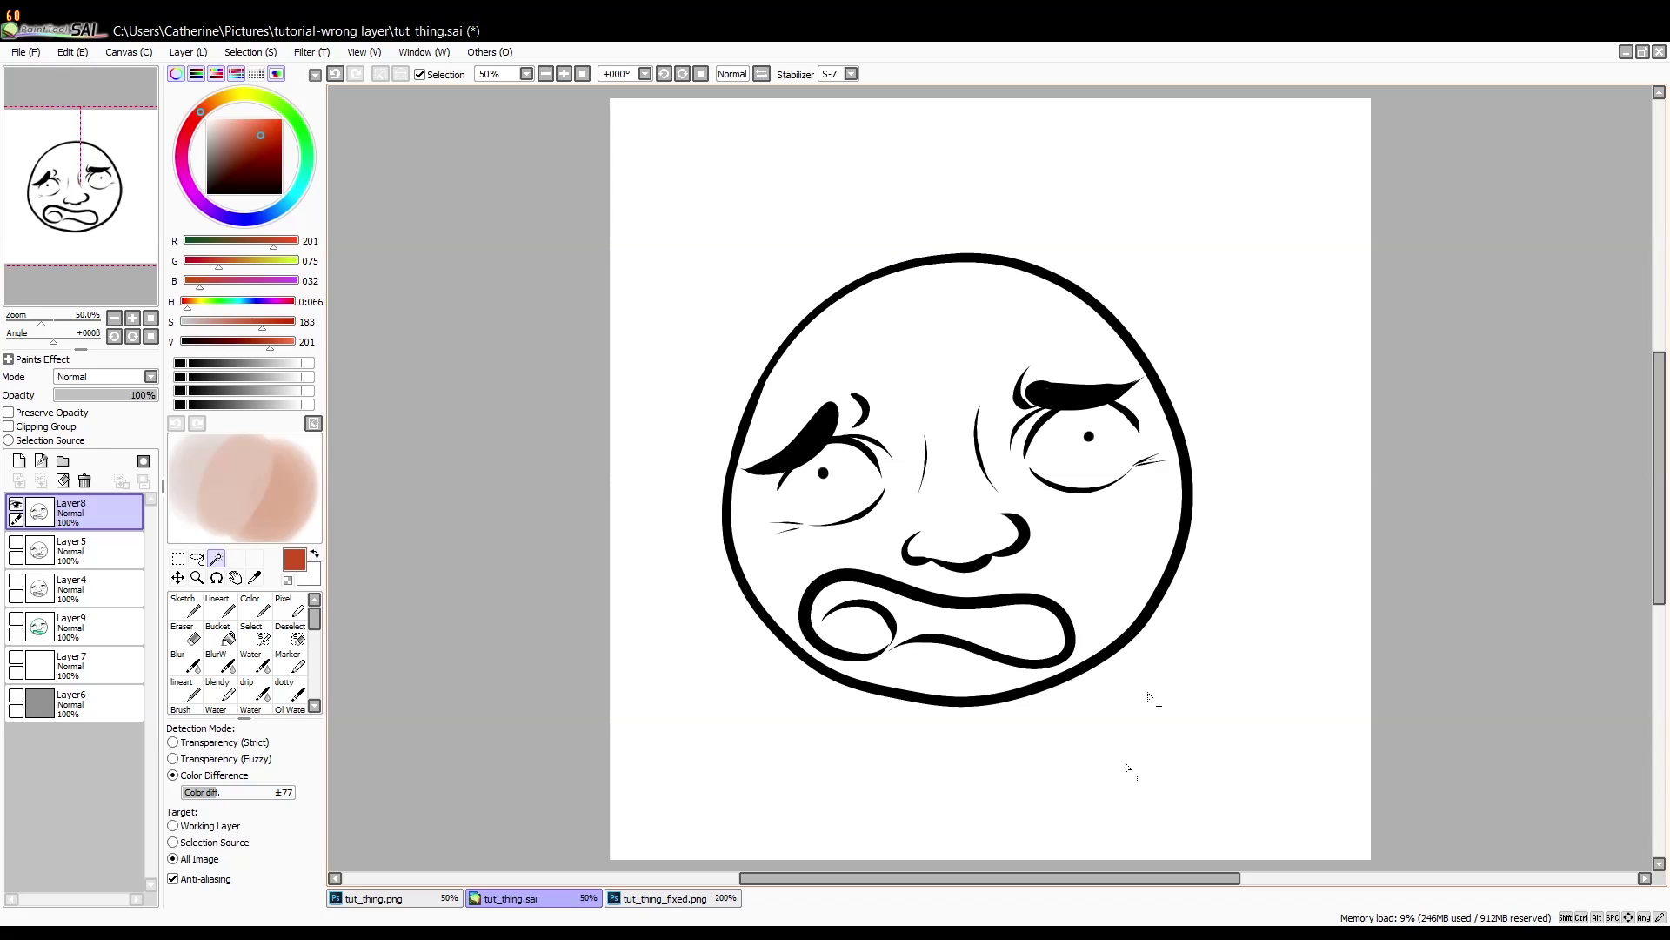
Inspect the line art up close, zoom back out and turn on the grey Layer6 background.
scroll(1144, 715, up, 3)
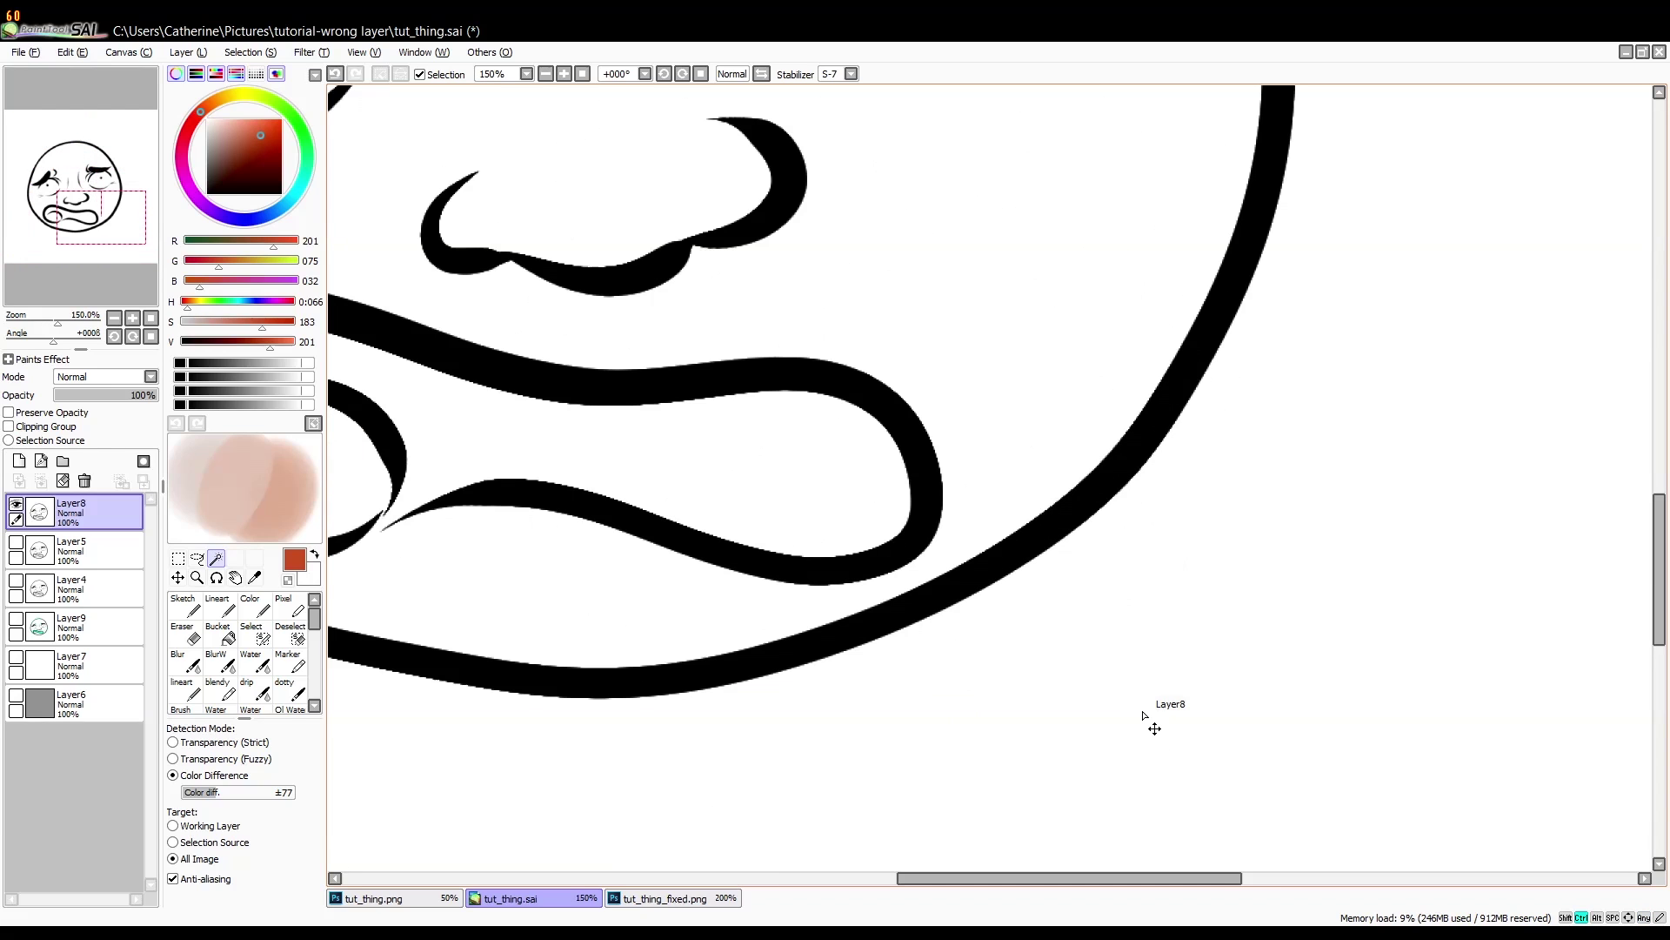
scroll(865, 444, down, 2)
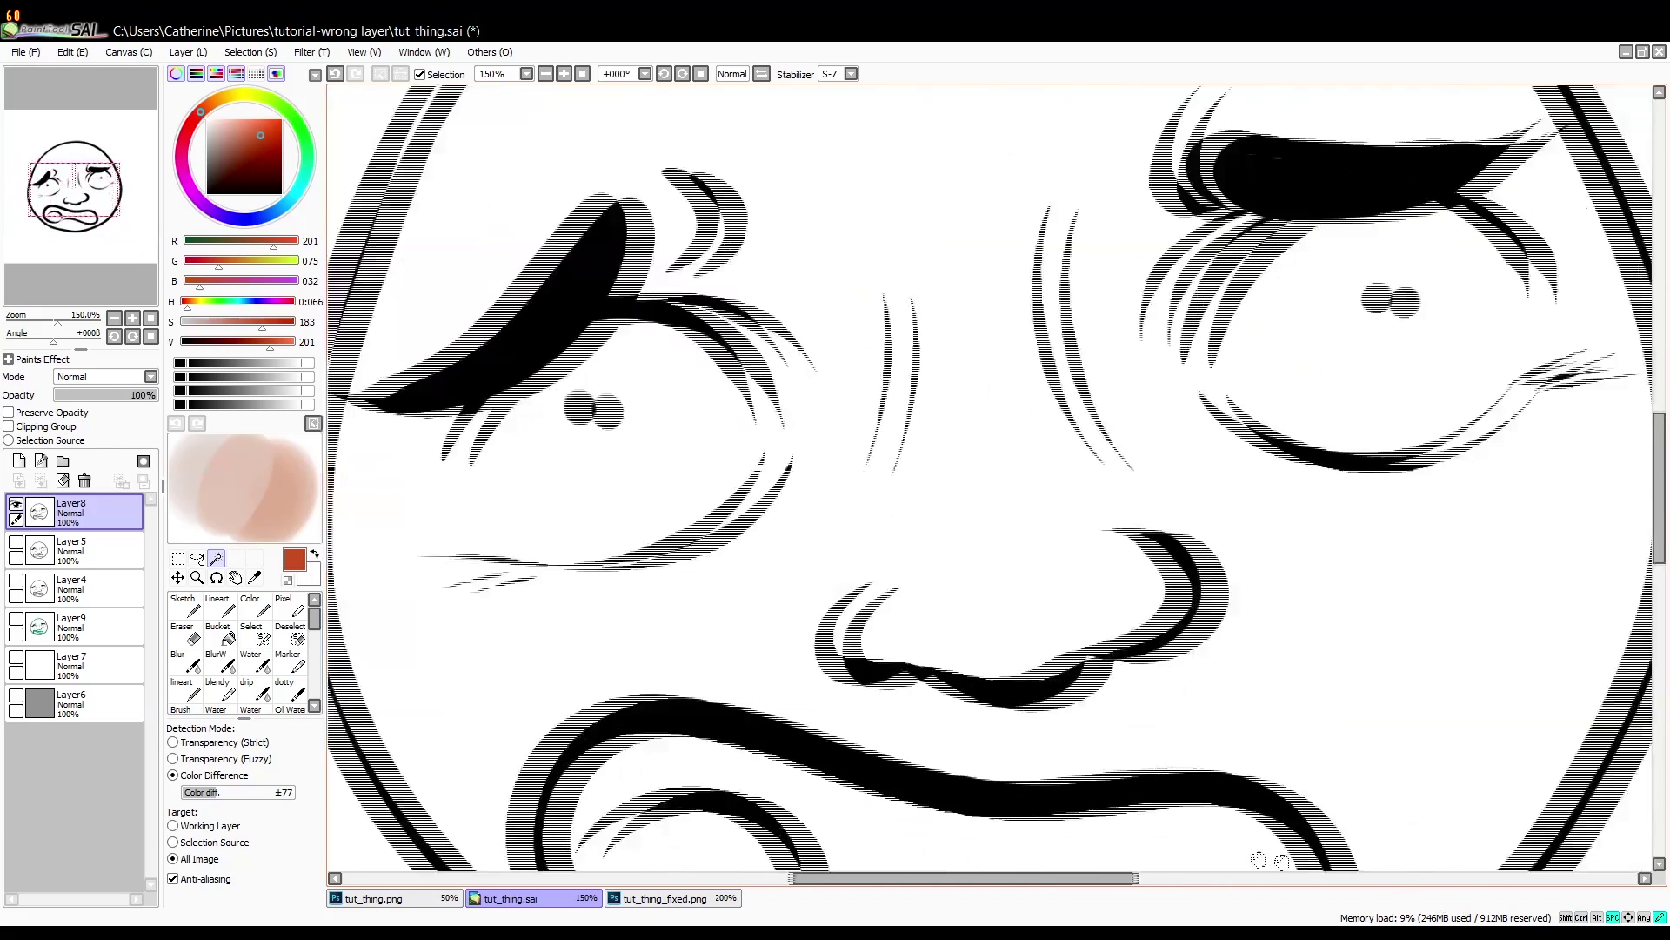
drag(864, 444, 1156, 919)
key(minus)
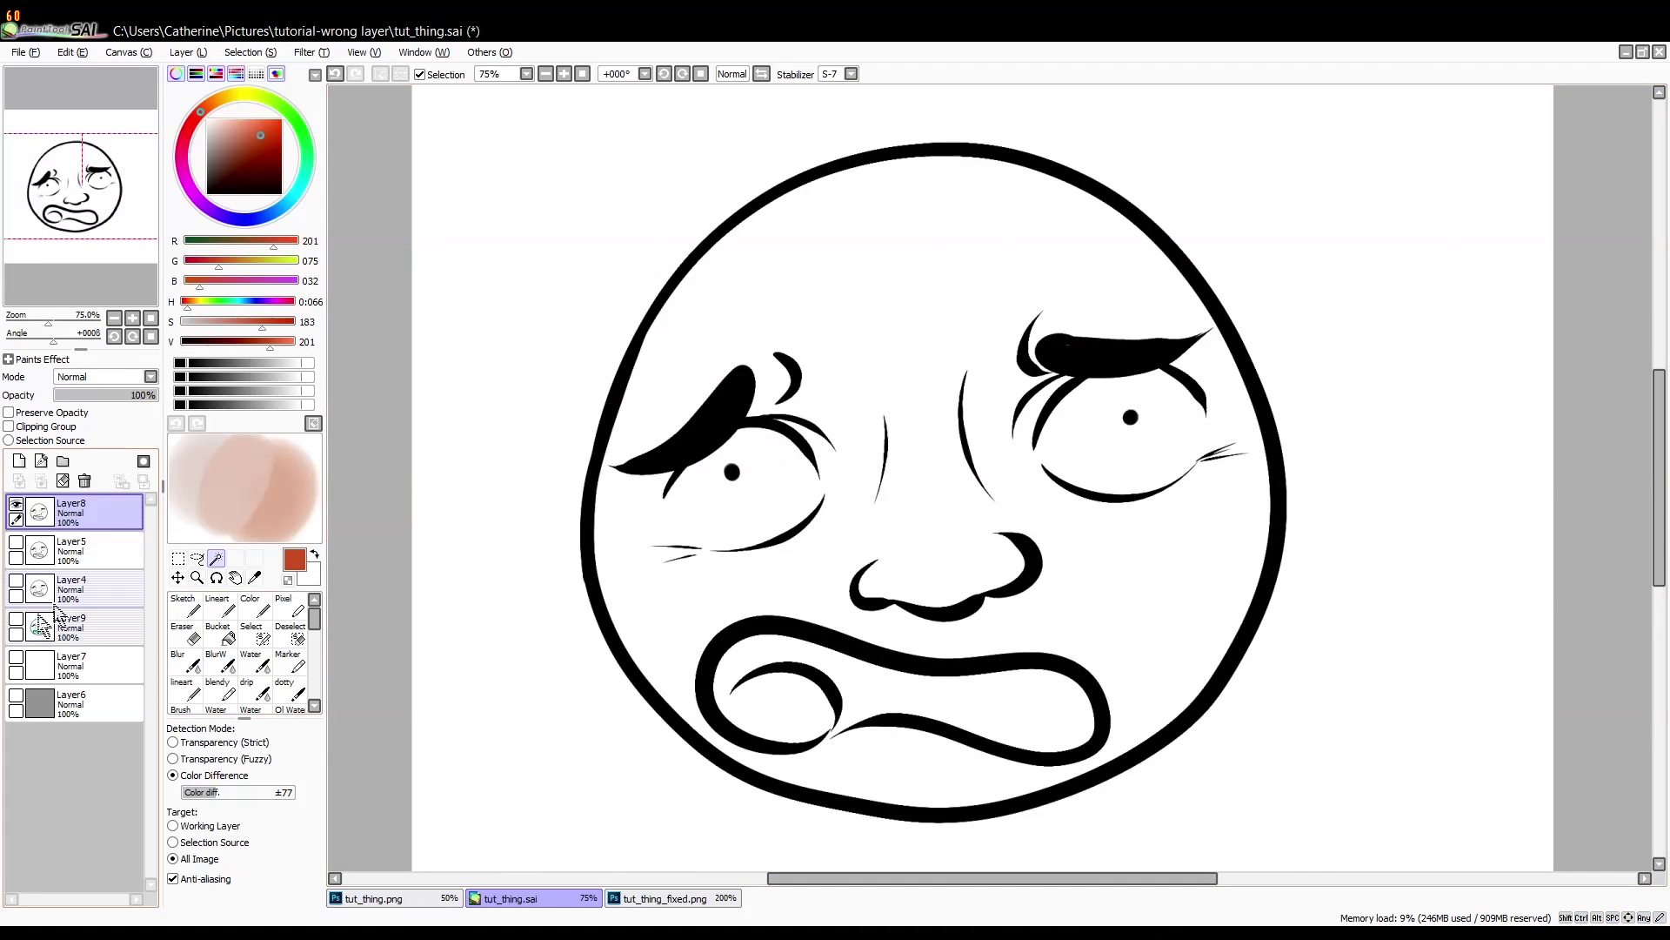
click(15, 695)
mouse_move(745, 609)
mouse_down()
mouse_move(766, 619)
mouse_move(722, 599)
mouse_up()
Zoom out and hide the grey Layer6 background so the black lines sit on white.
scroll(552, 607, down, 1)
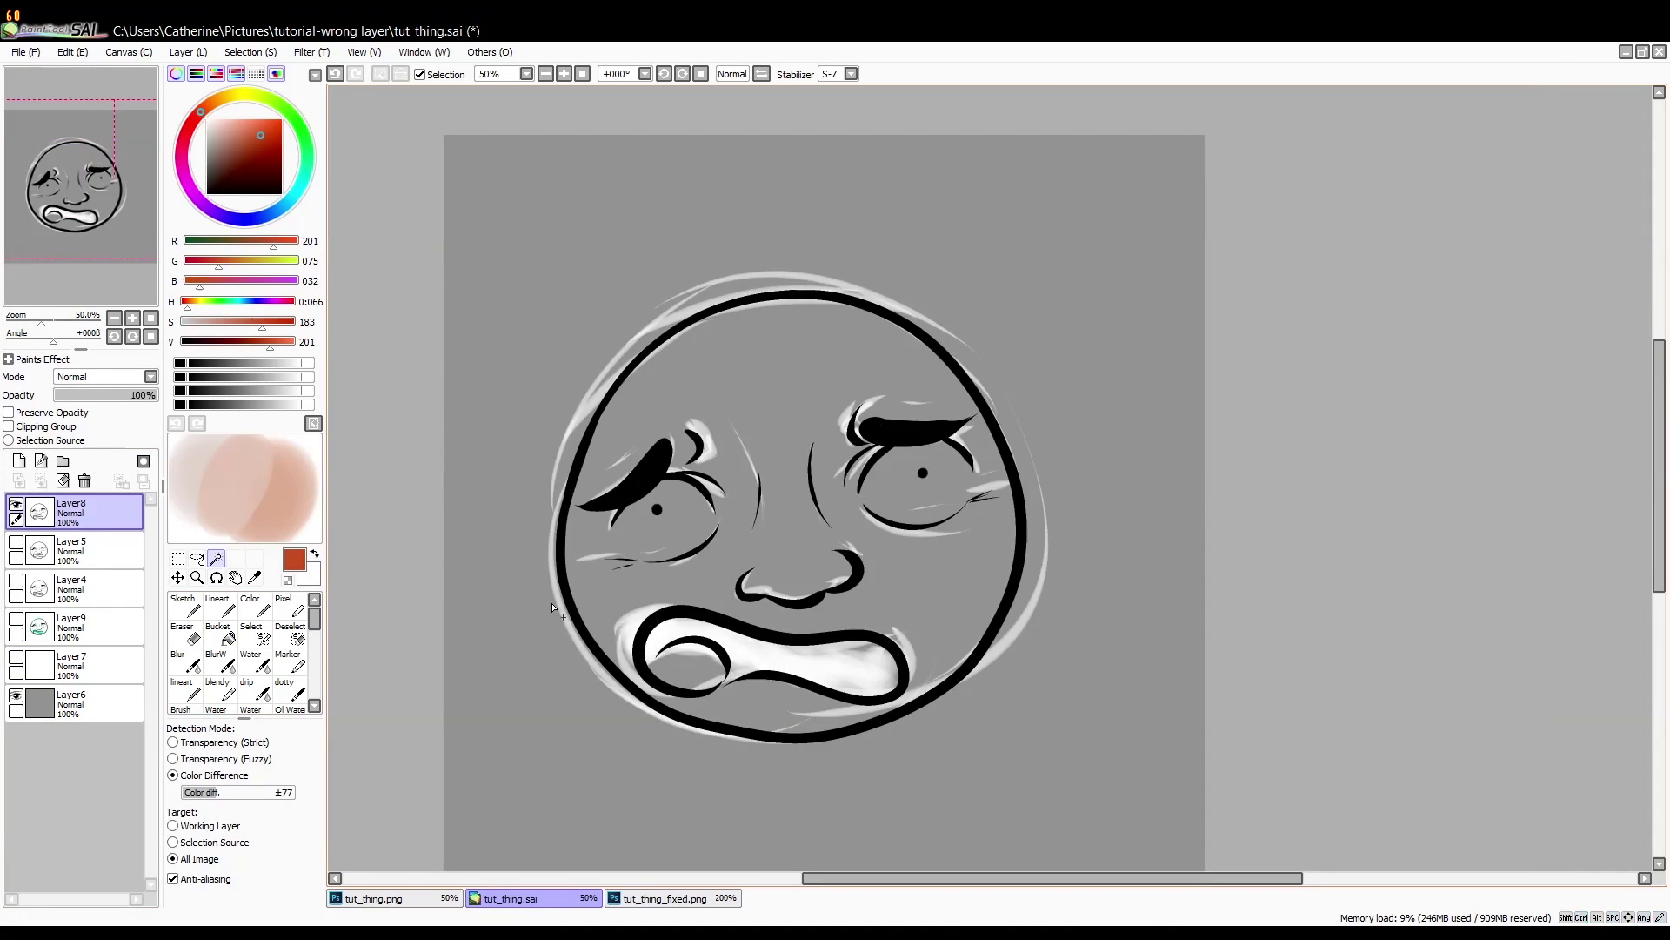
drag(775, 380, 843, 343)
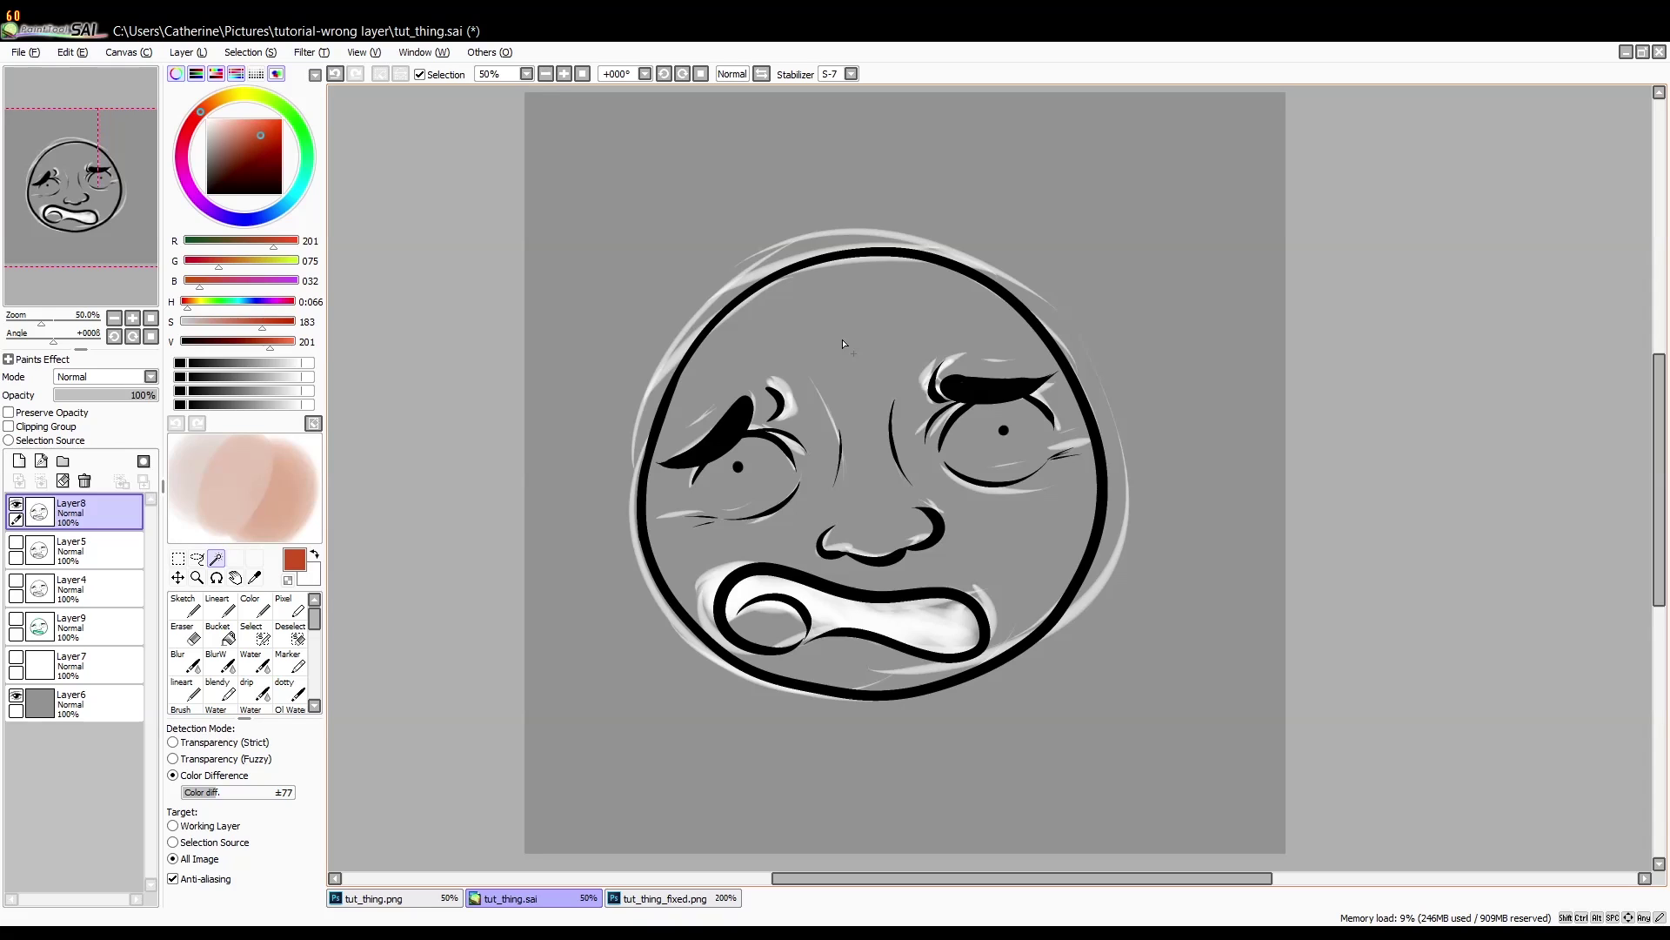
click(16, 697)
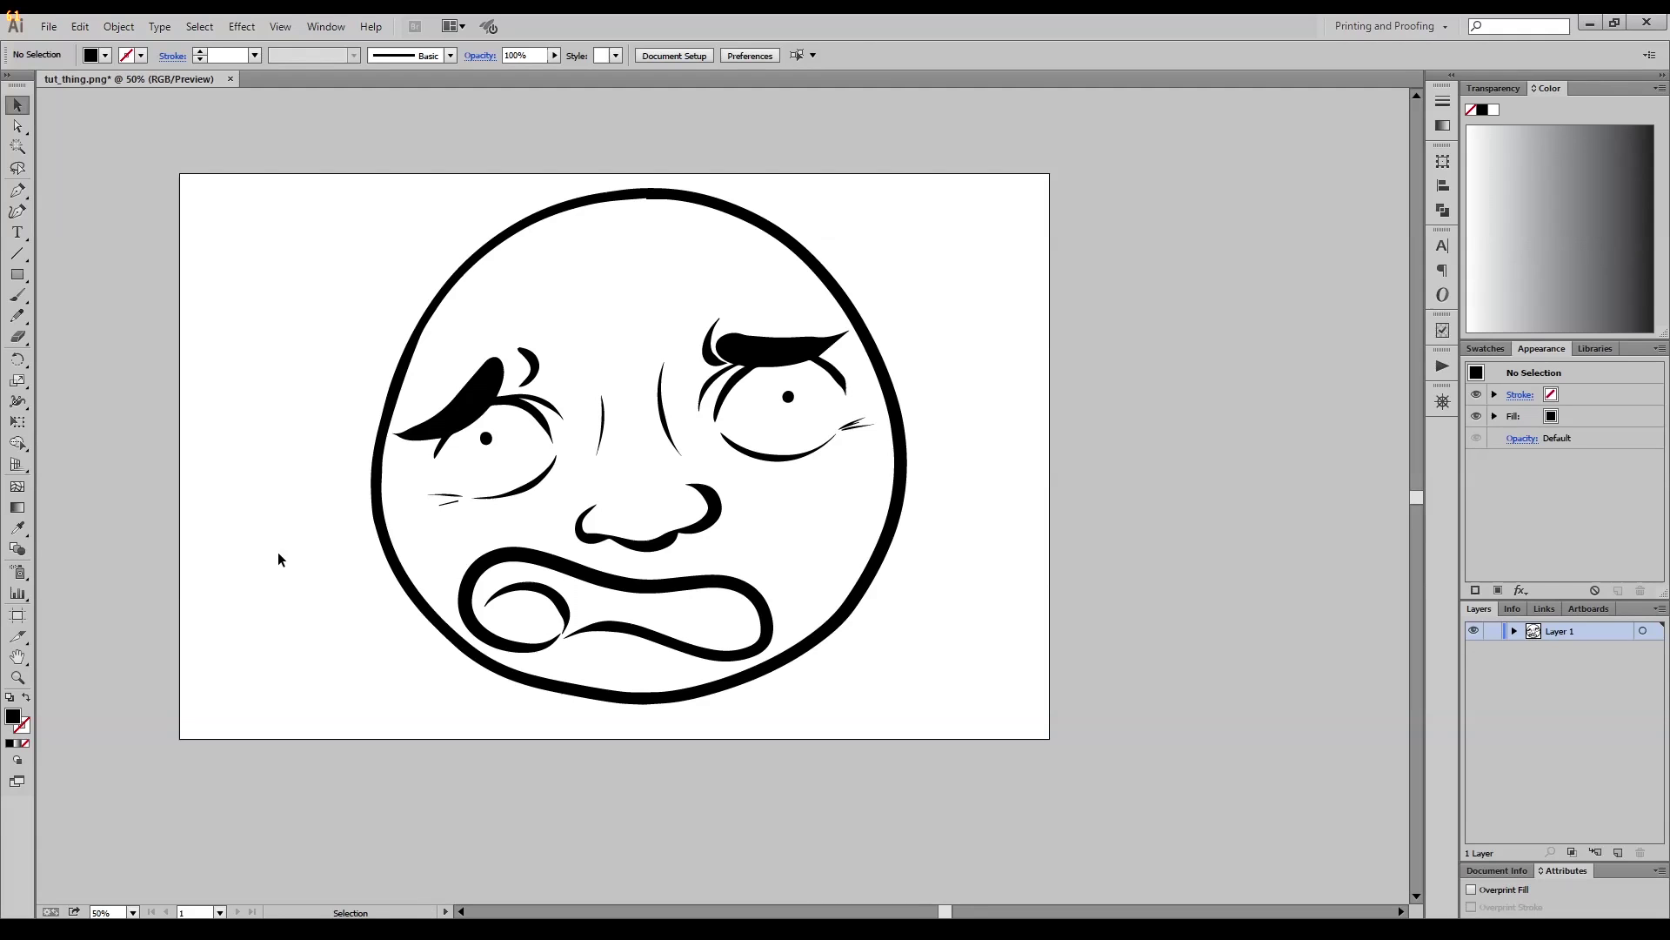
Undo back to the 360 px face image, zoom to 150% and move it to X 974, Y 559.333.
scroll(328, 581, up, 3)
scroll(328, 581, left, 2)
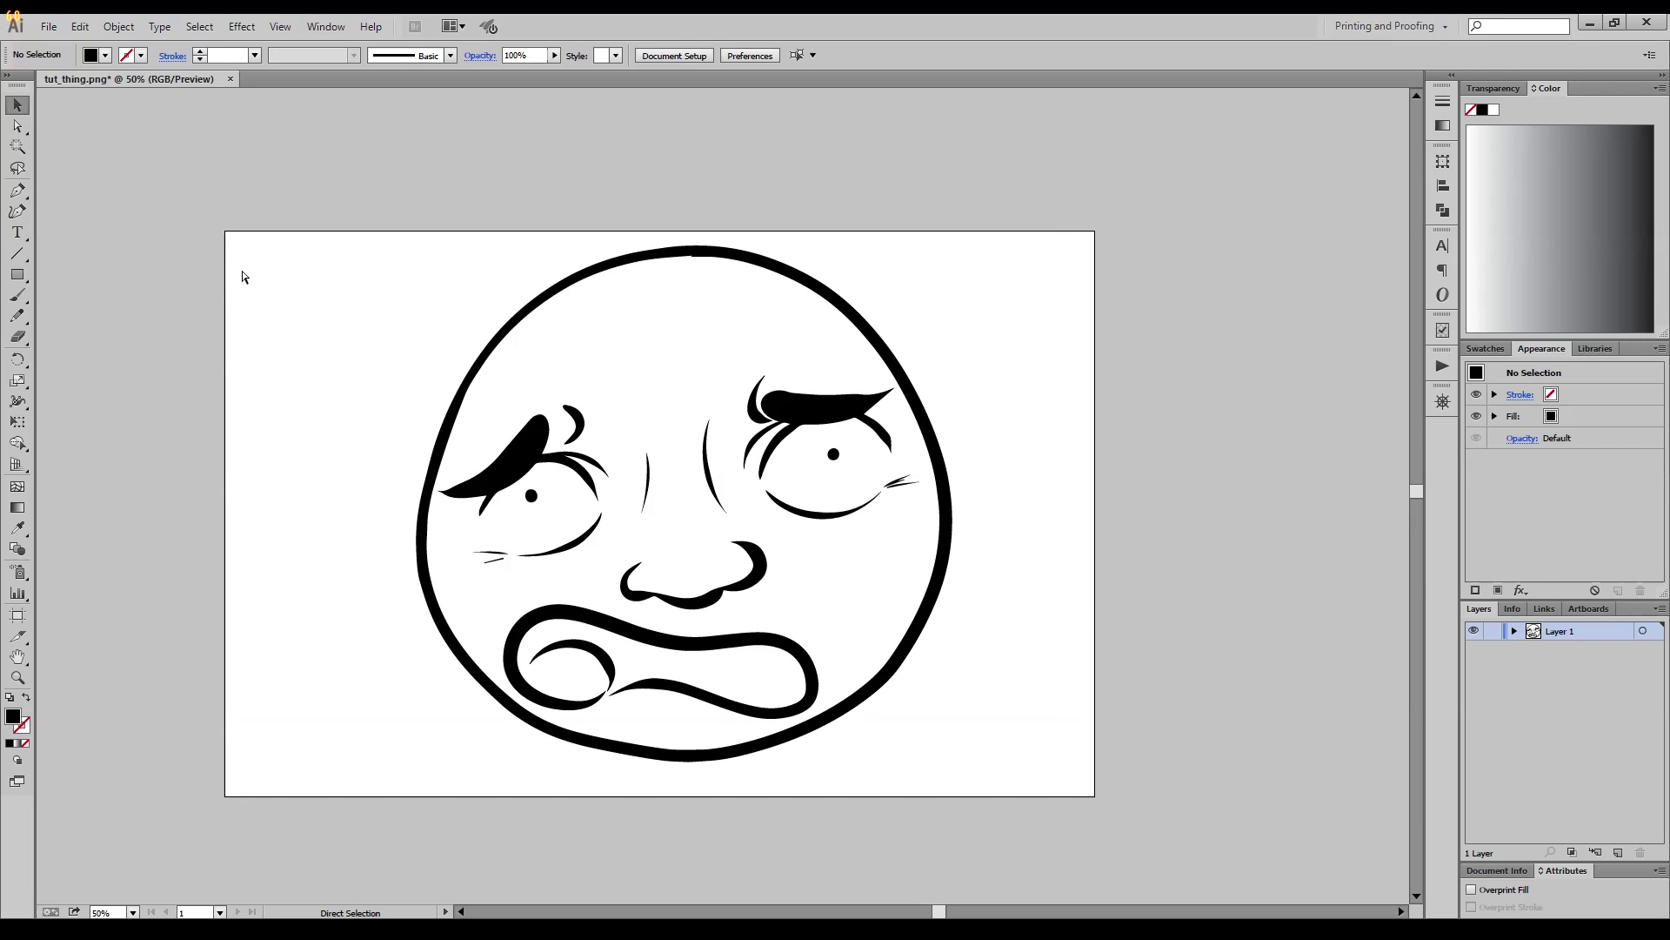
key(ctrl+z)
key(ctrl+z)
key(ctrl+z)
key(ctrl+z)
key(ctrl+z)
key(ctrl+z)
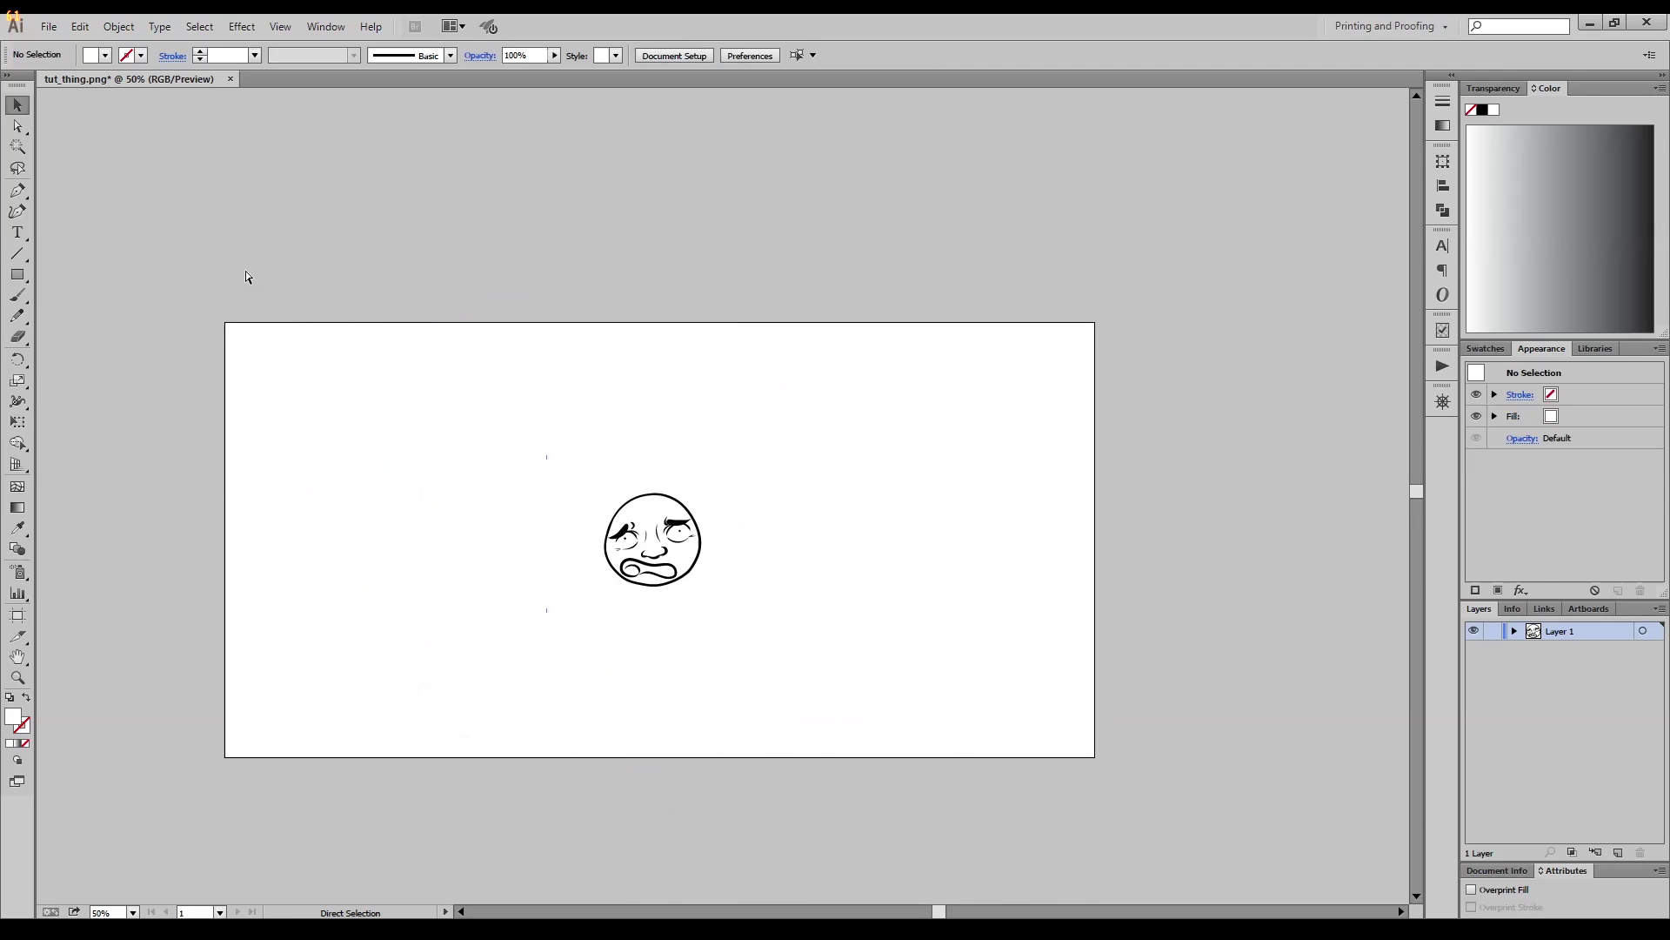
click(921, 476)
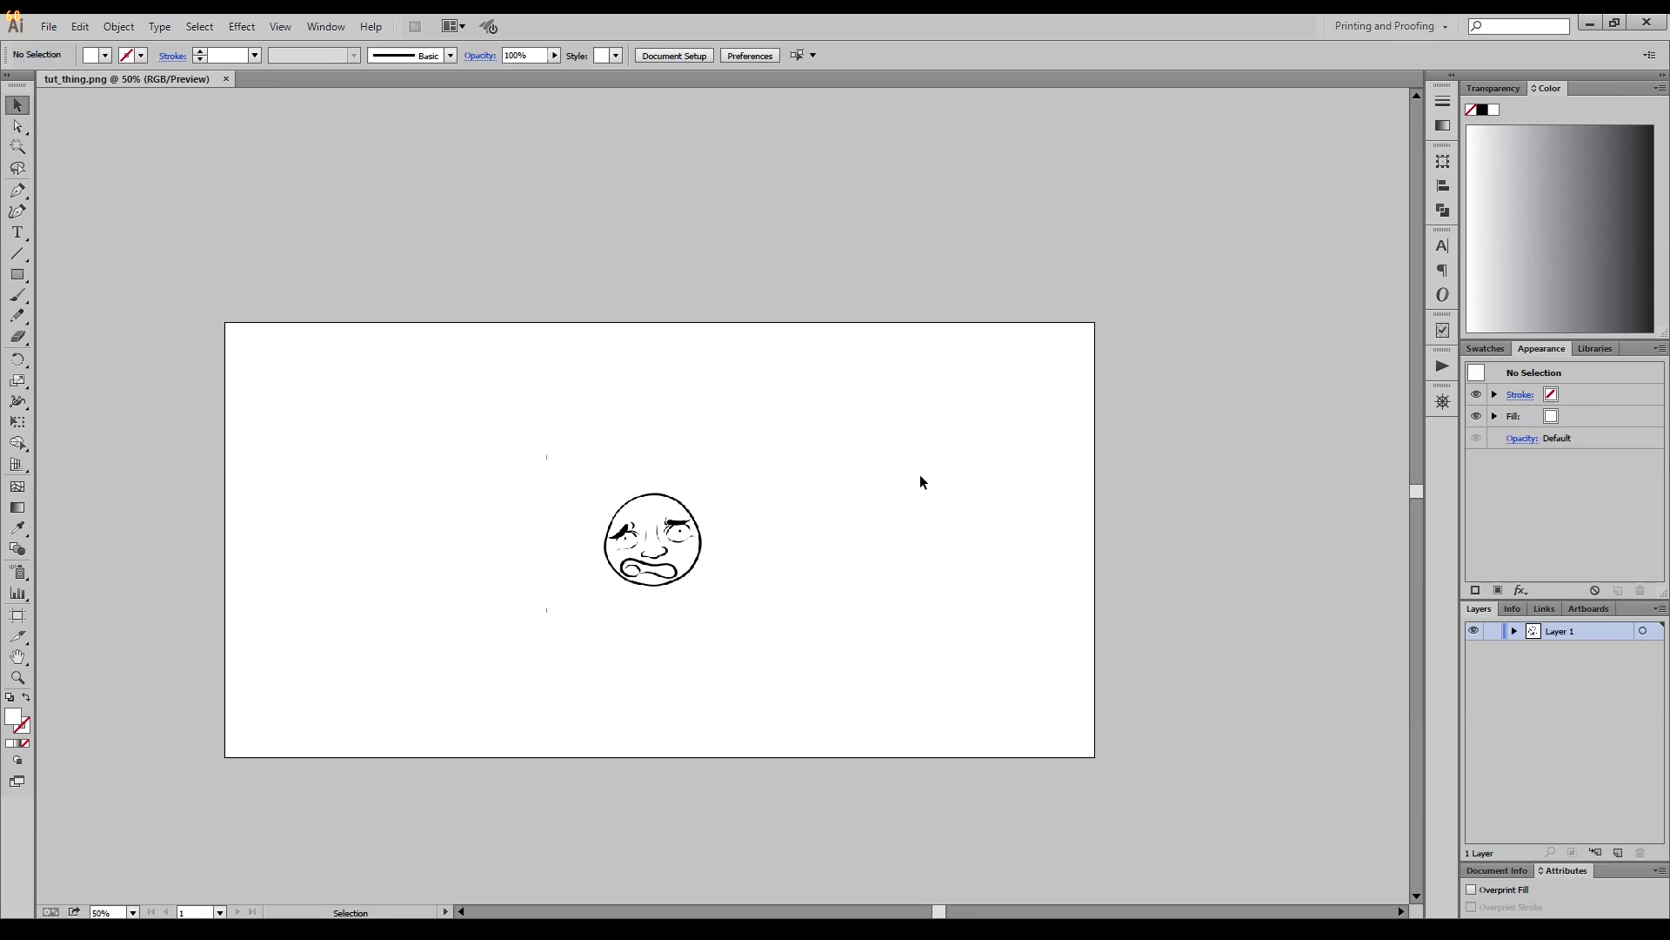
key(ctrl+plus)
key(ctrl+plus)
key(ctrl+plus)
drag(884, 475, 1010, 268)
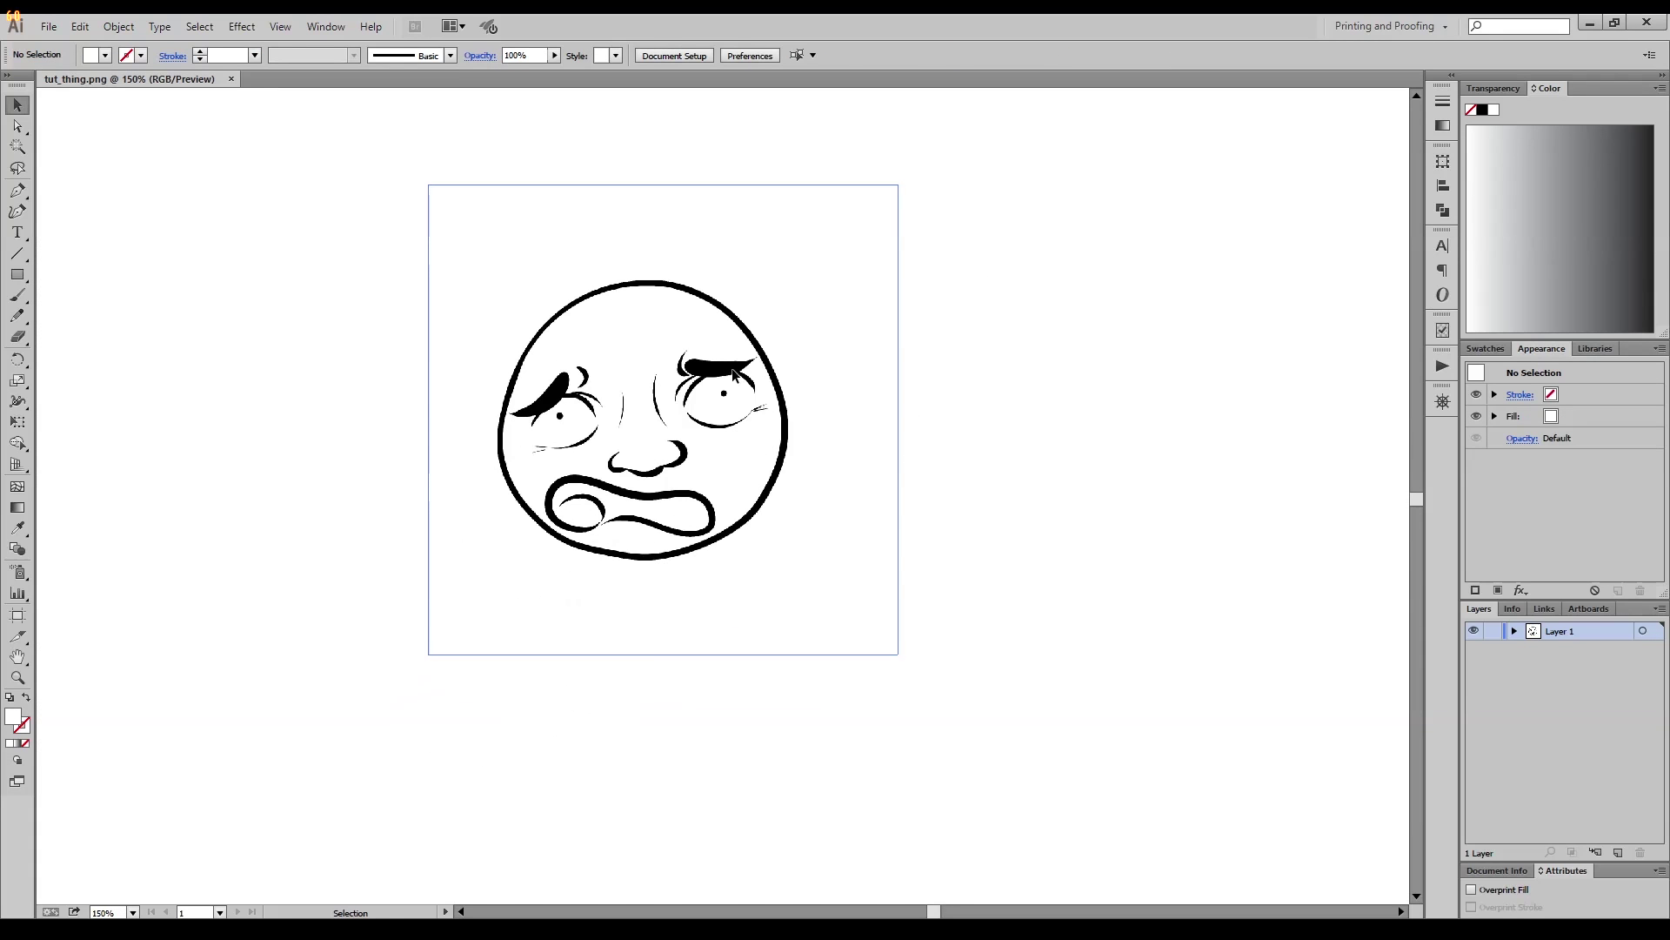
click(731, 448)
drag(677, 497, 810, 243)
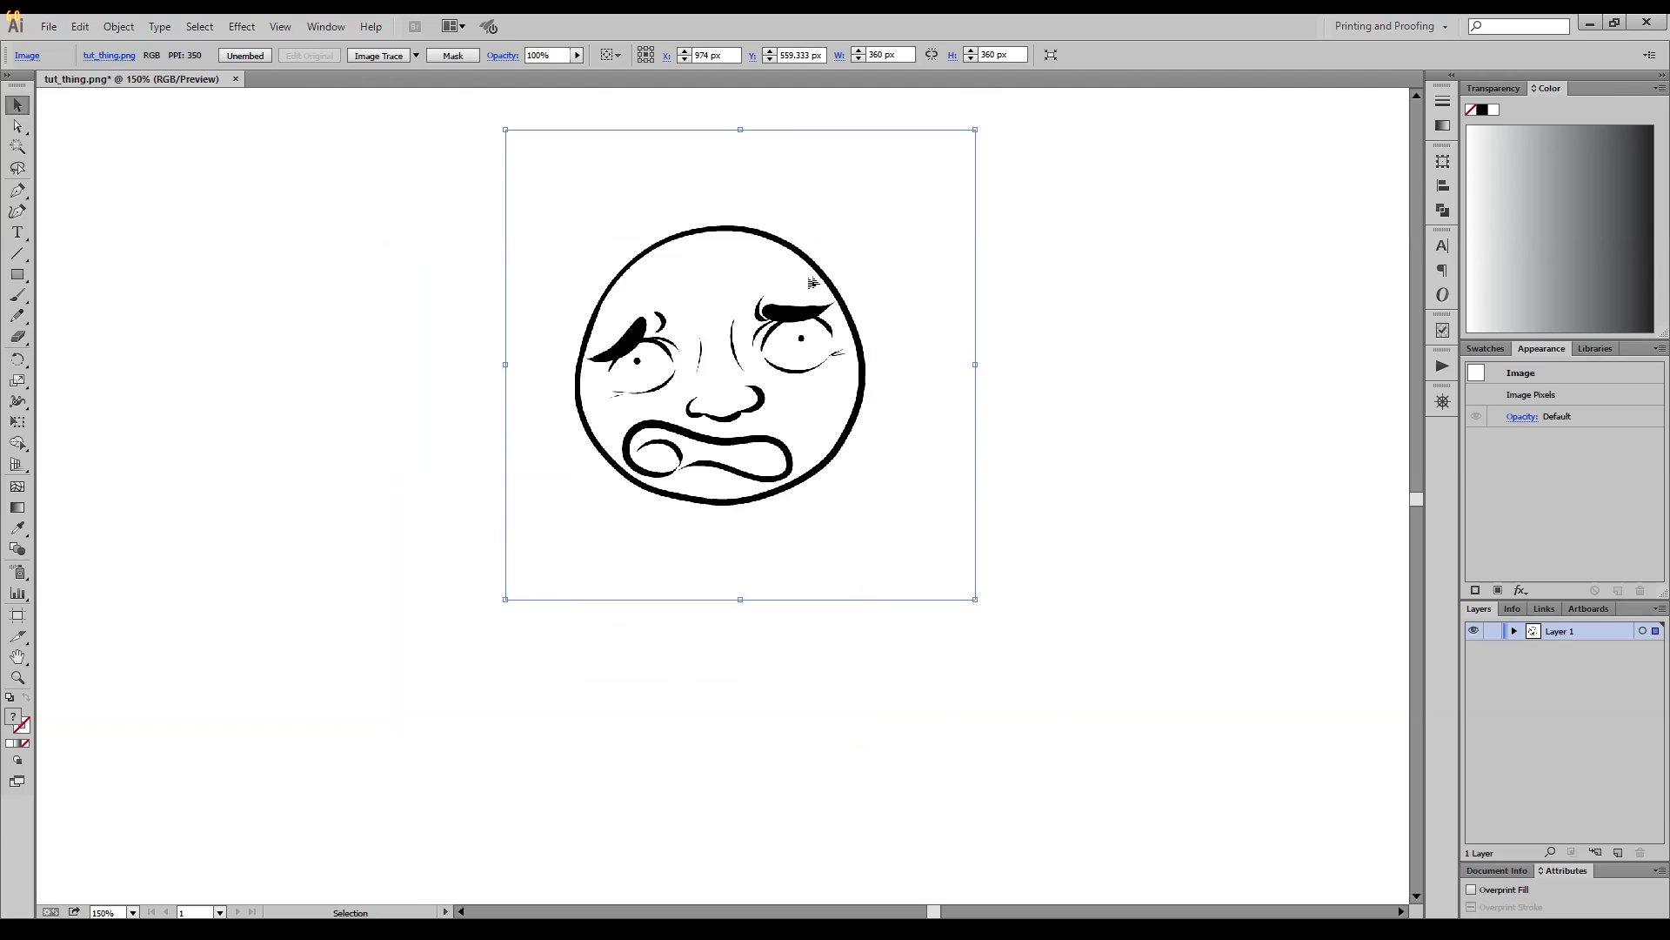
Move the face image to X 991.333 px, Y 503.333 px.
drag(748, 337, 664, 365)
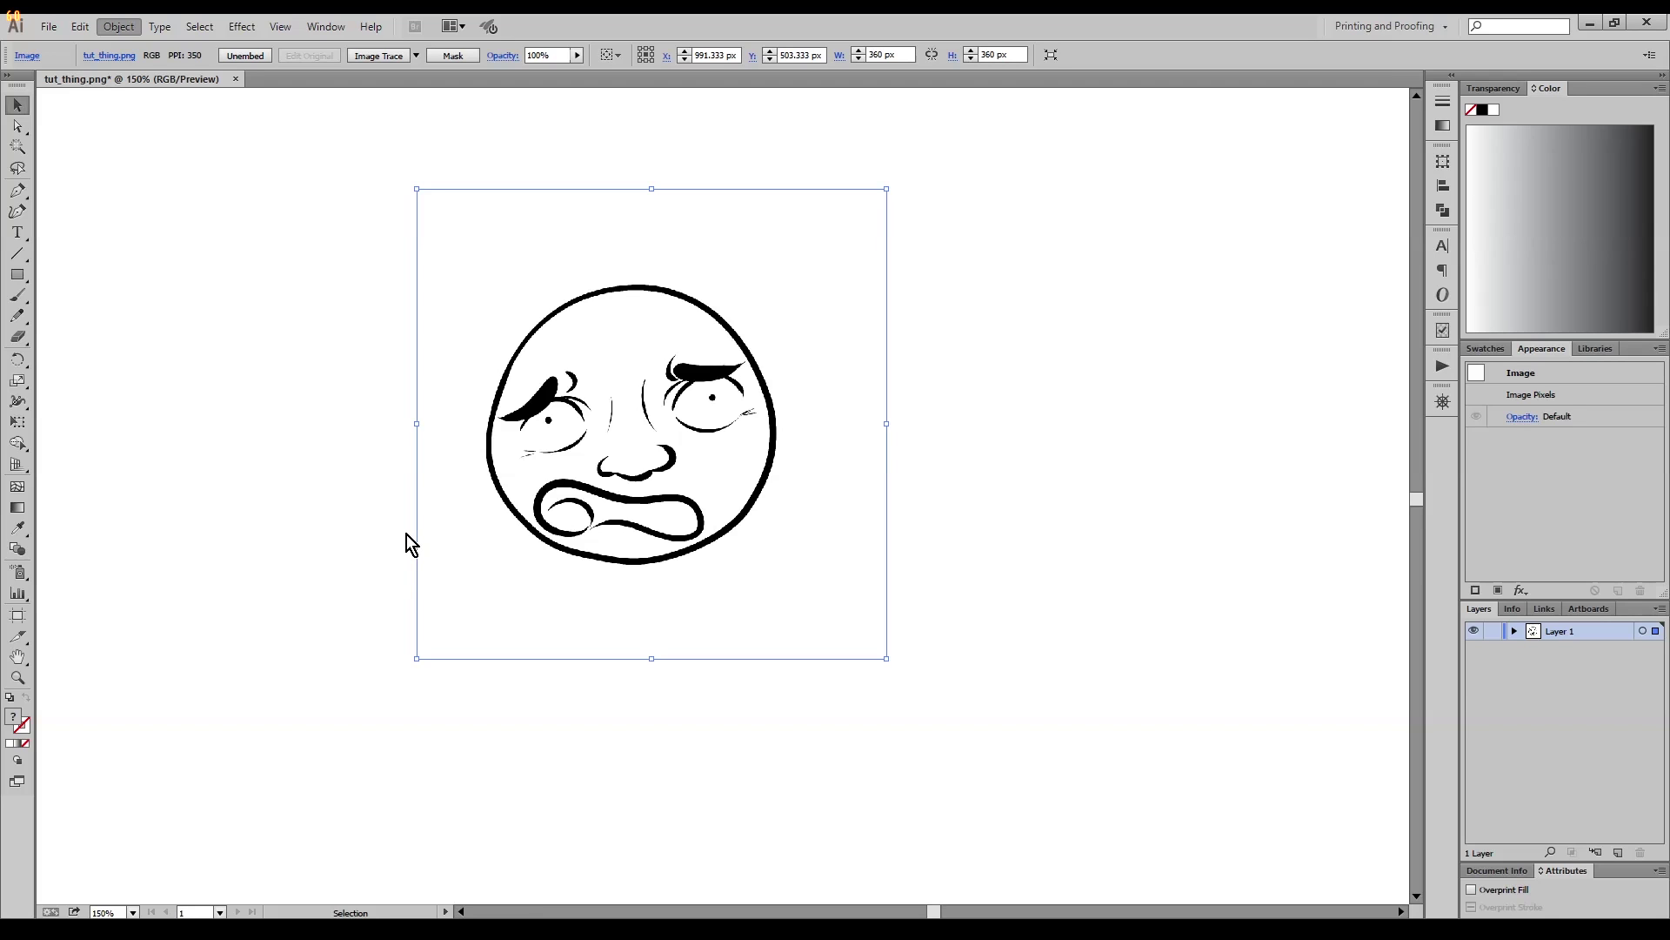
Image-trace the face, then place a 690.667 × 452 px mid-grey rectangle behind it.
click(186, 529)
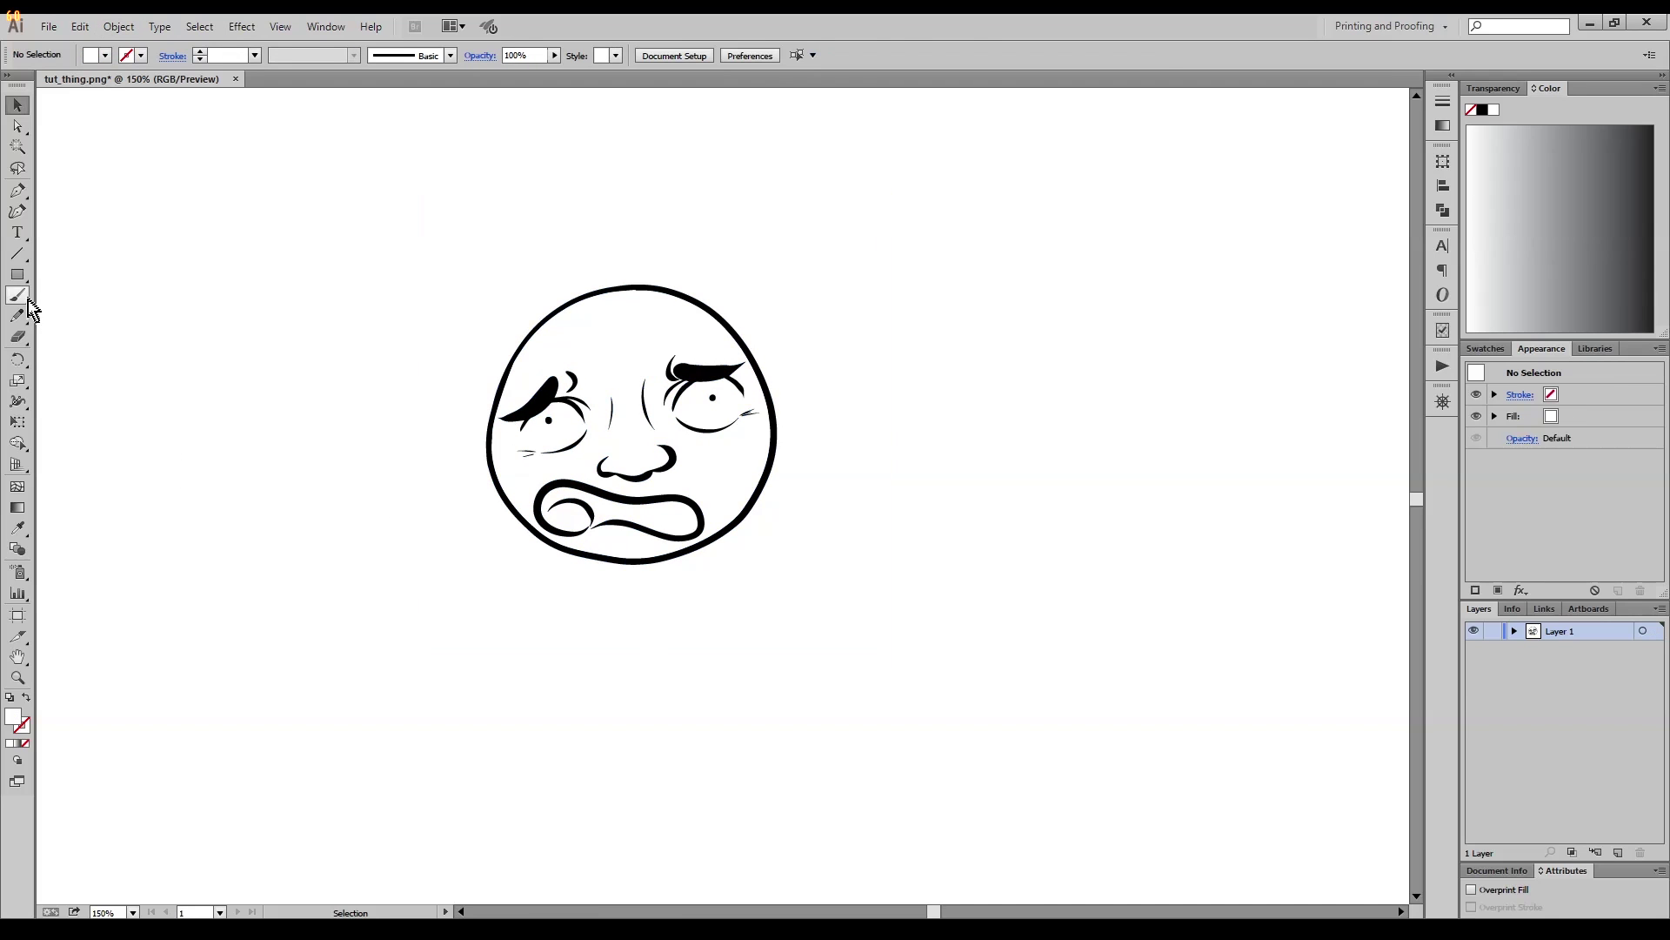
click(17, 274)
drag(190, 163, 1092, 752)
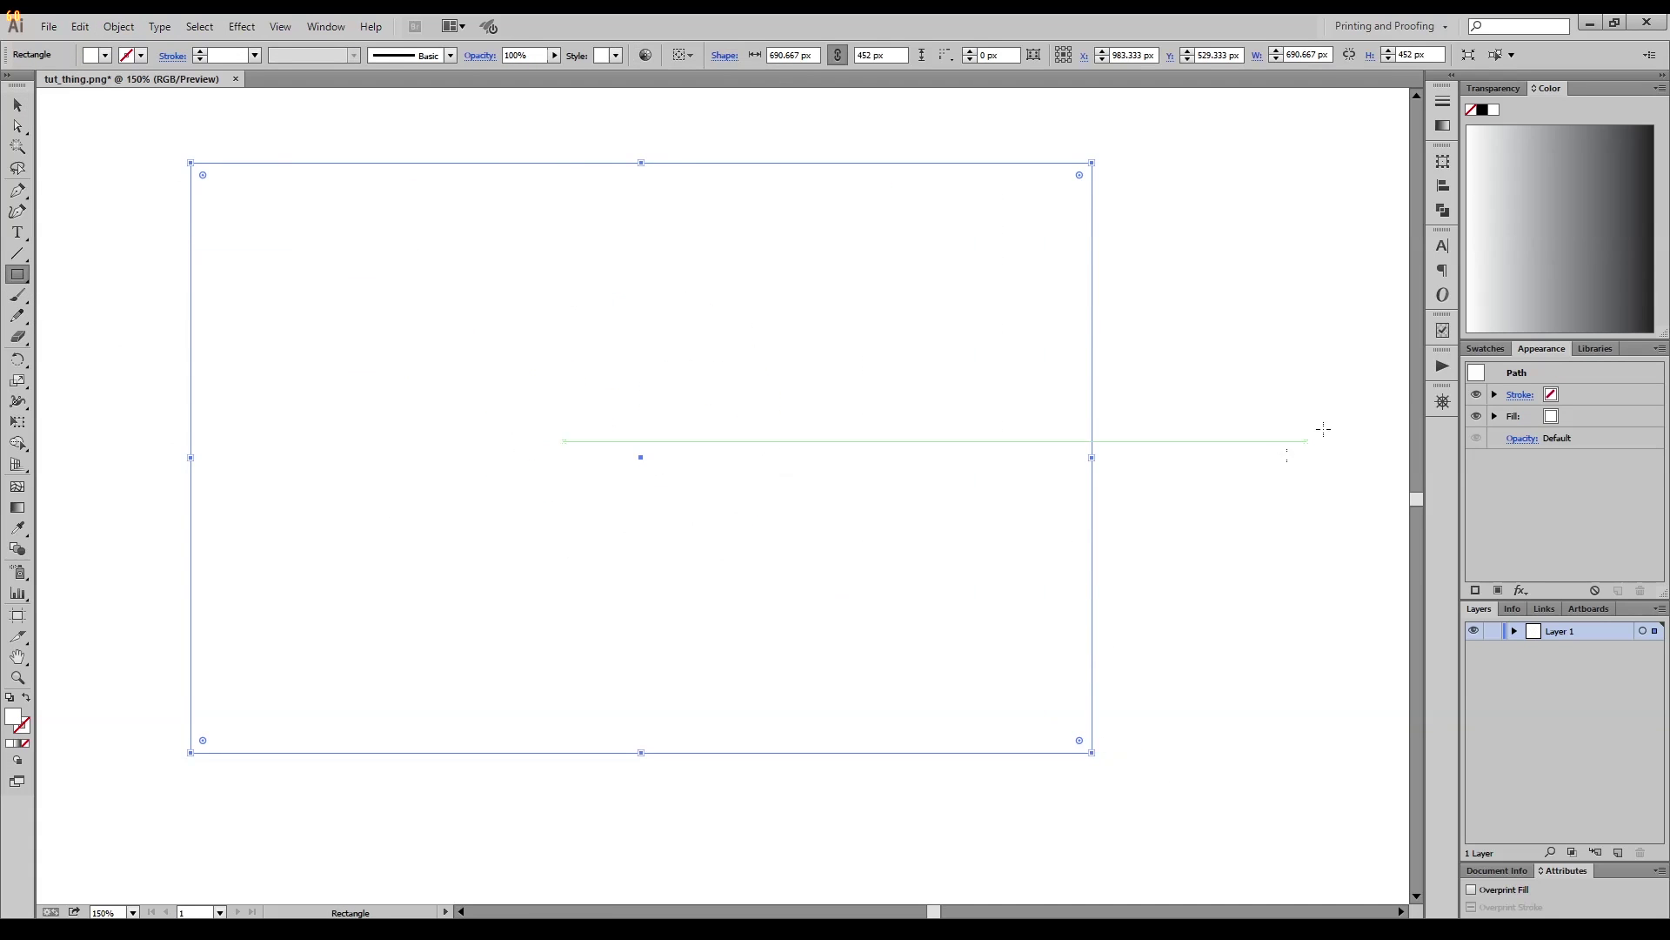
click(1584, 241)
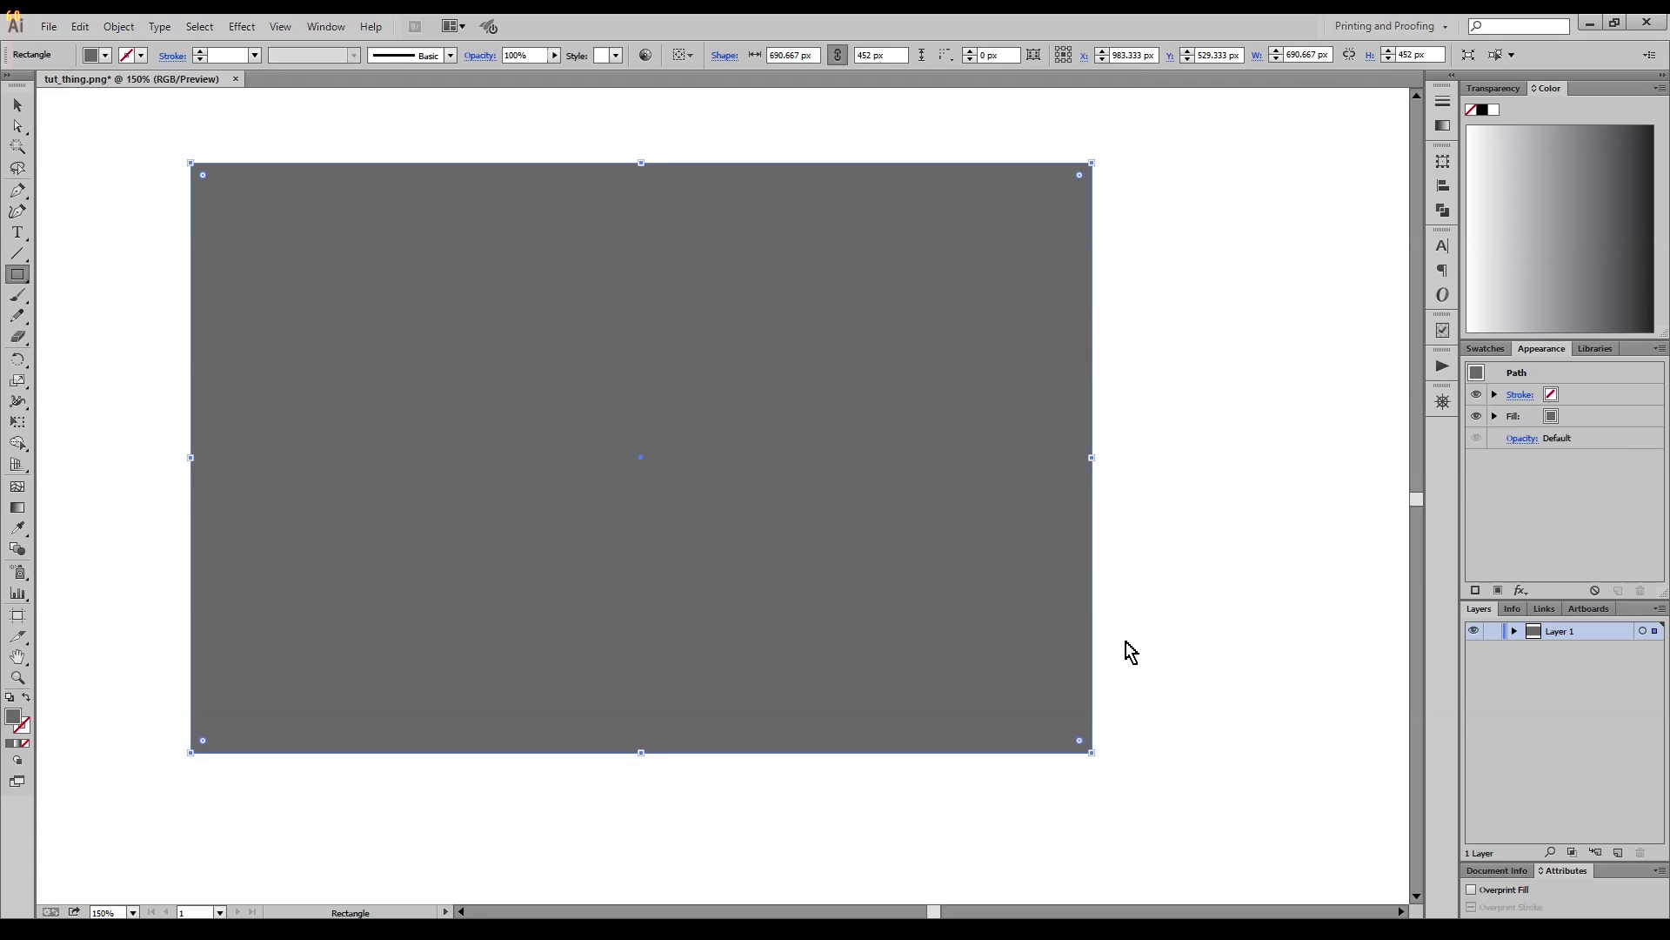
key(ctrl+shift+bracketleft)
click(17, 105)
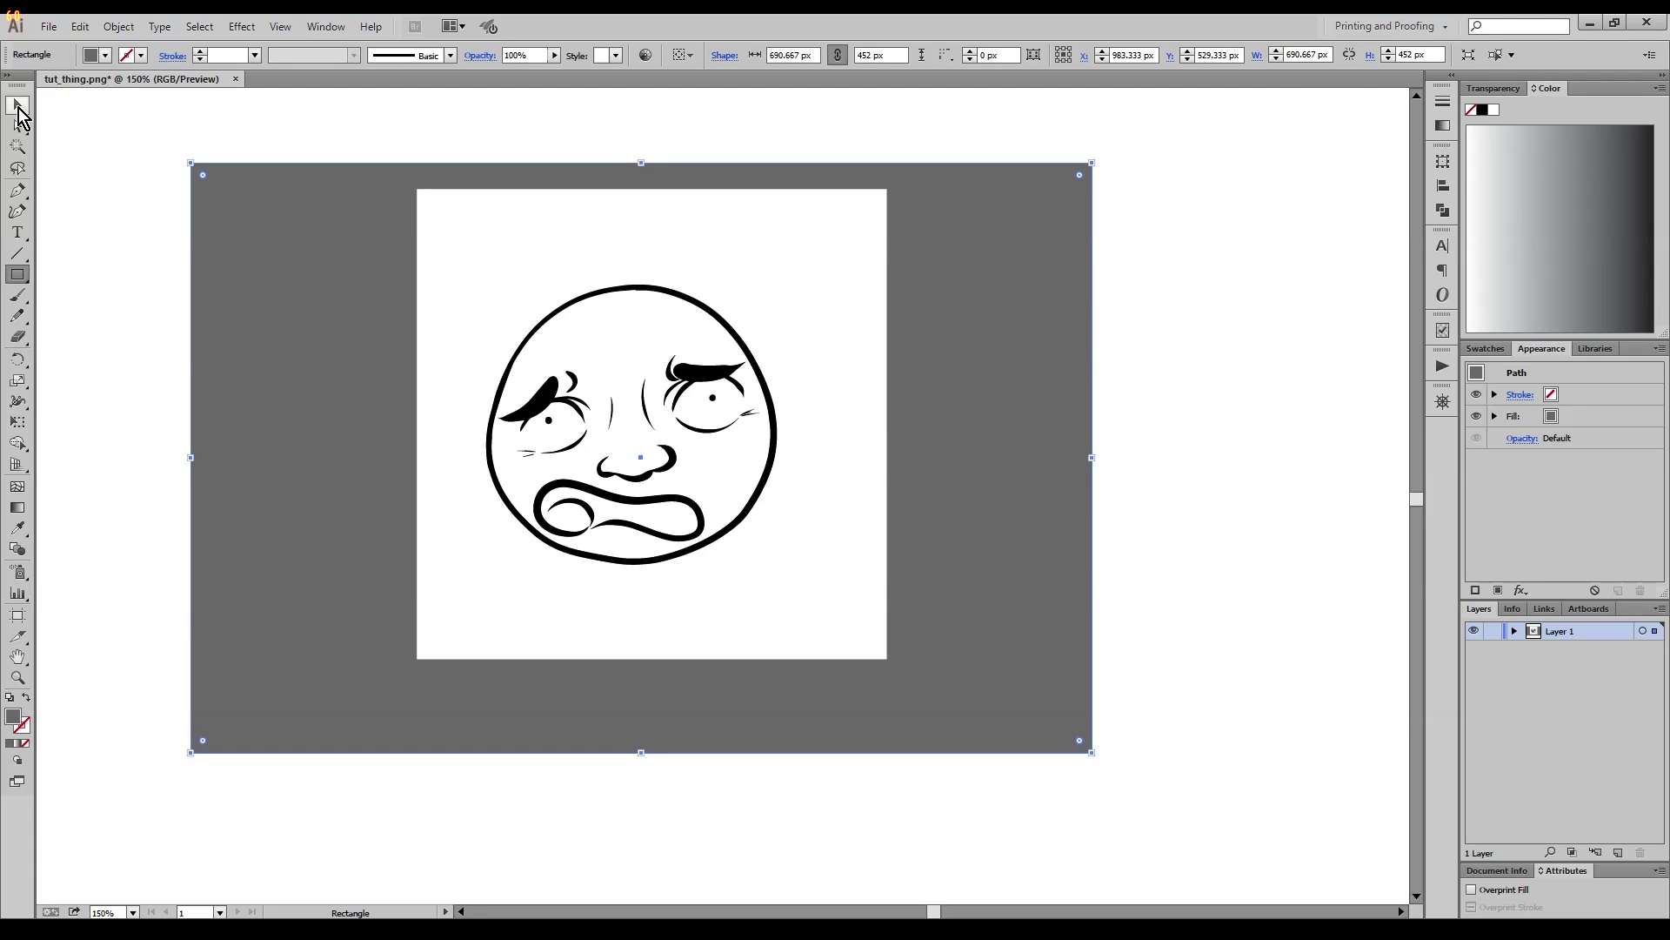
click(445, 231)
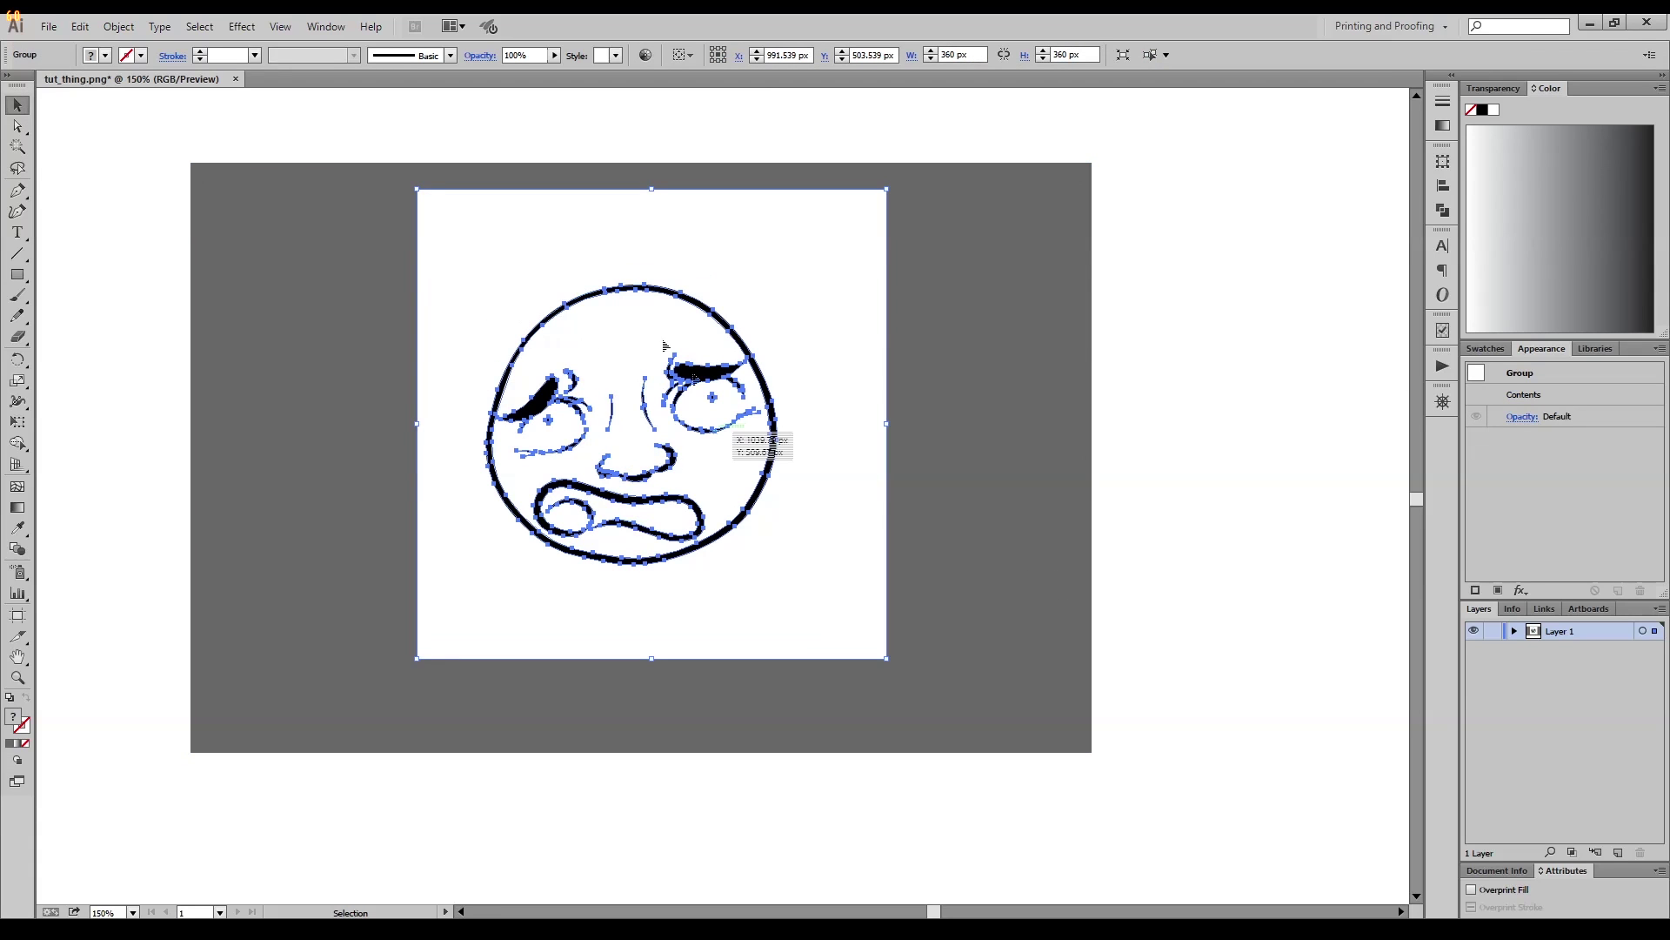
click(165, 388)
Select the traced face group and ungroup it.
click(18, 125)
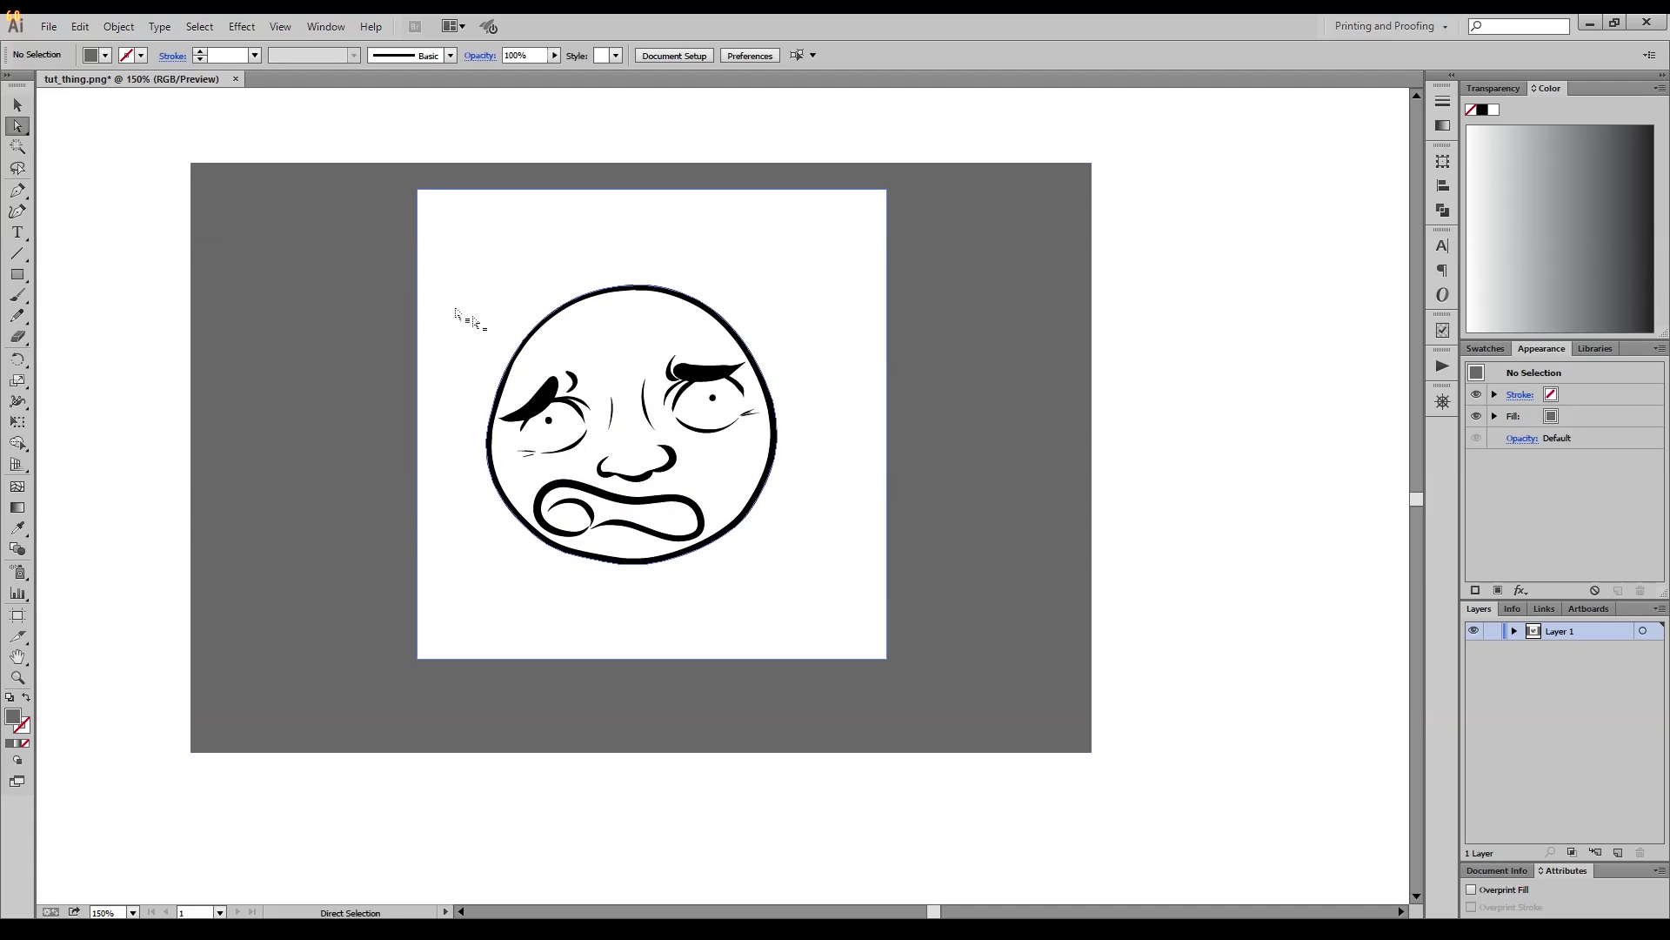
click(17, 104)
click(600, 400)
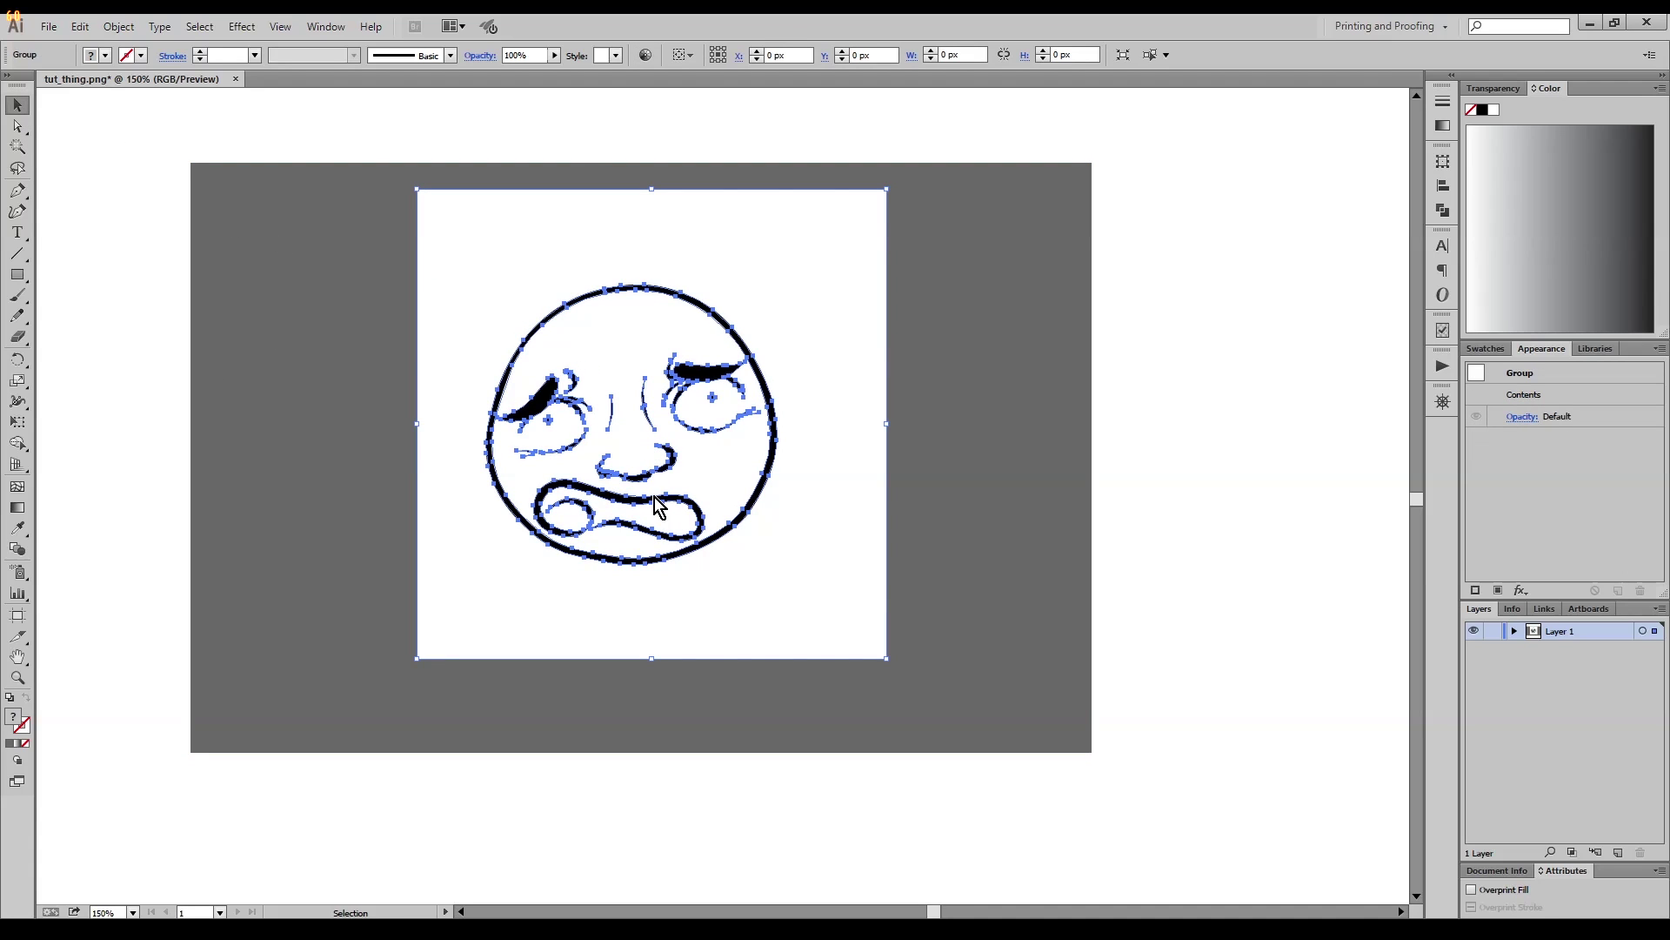
key(ctrl+shift+g)
Delete the white background square and the grey rectangle, then select the remaining outlines.
click(116, 261)
click(424, 280)
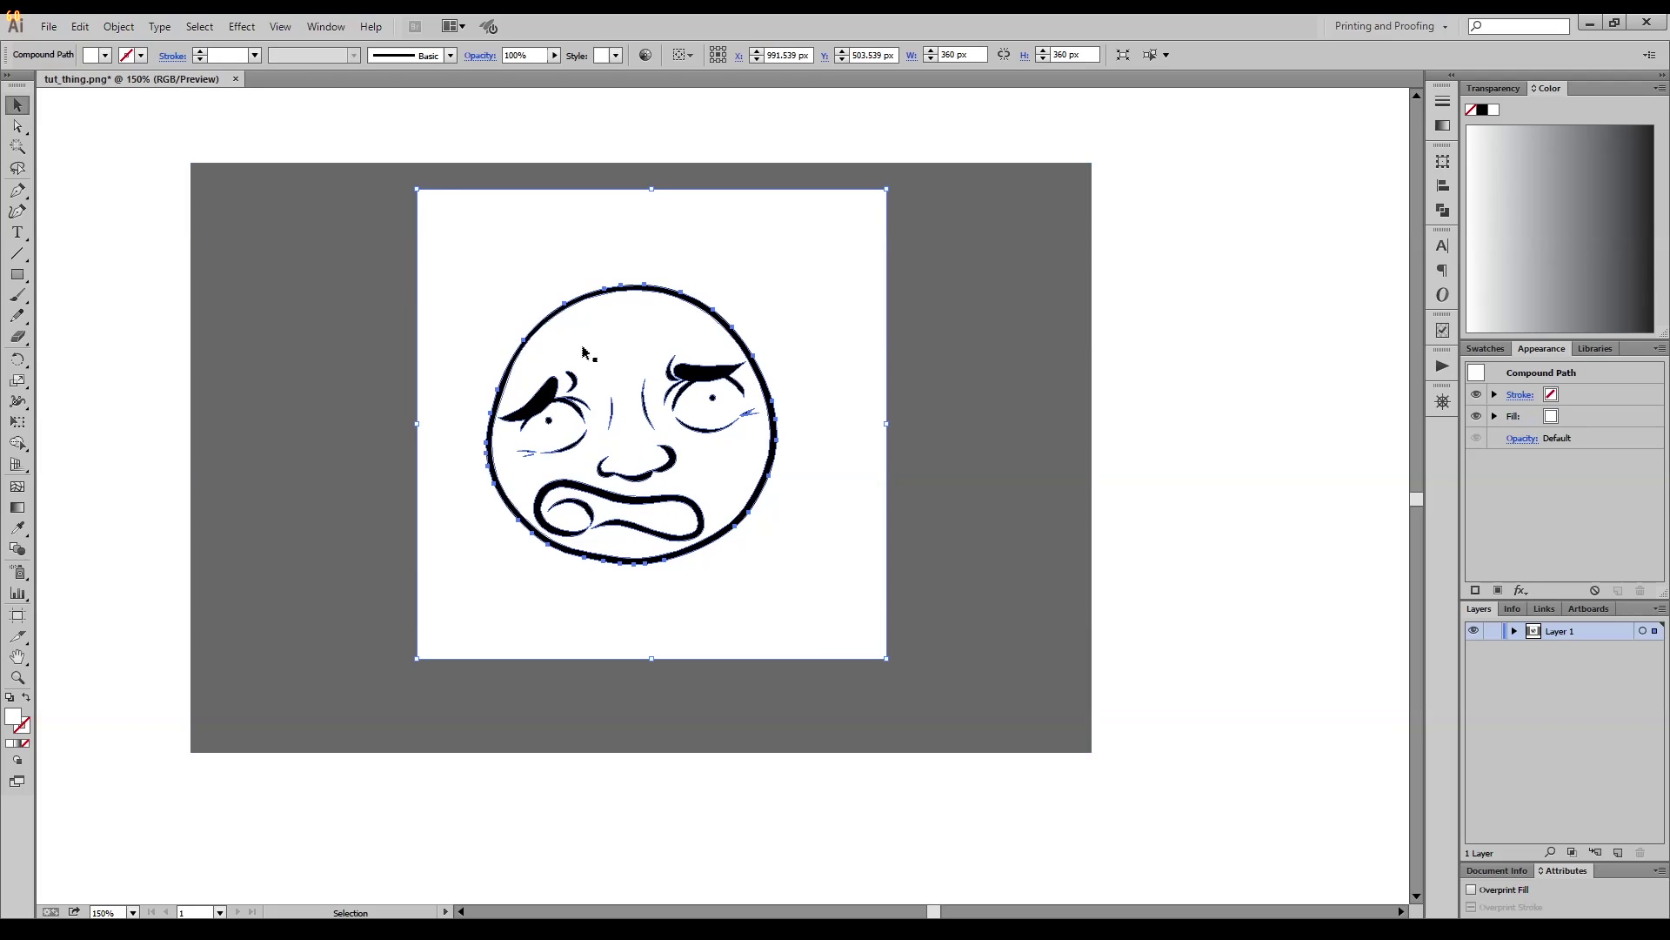
key(Delete)
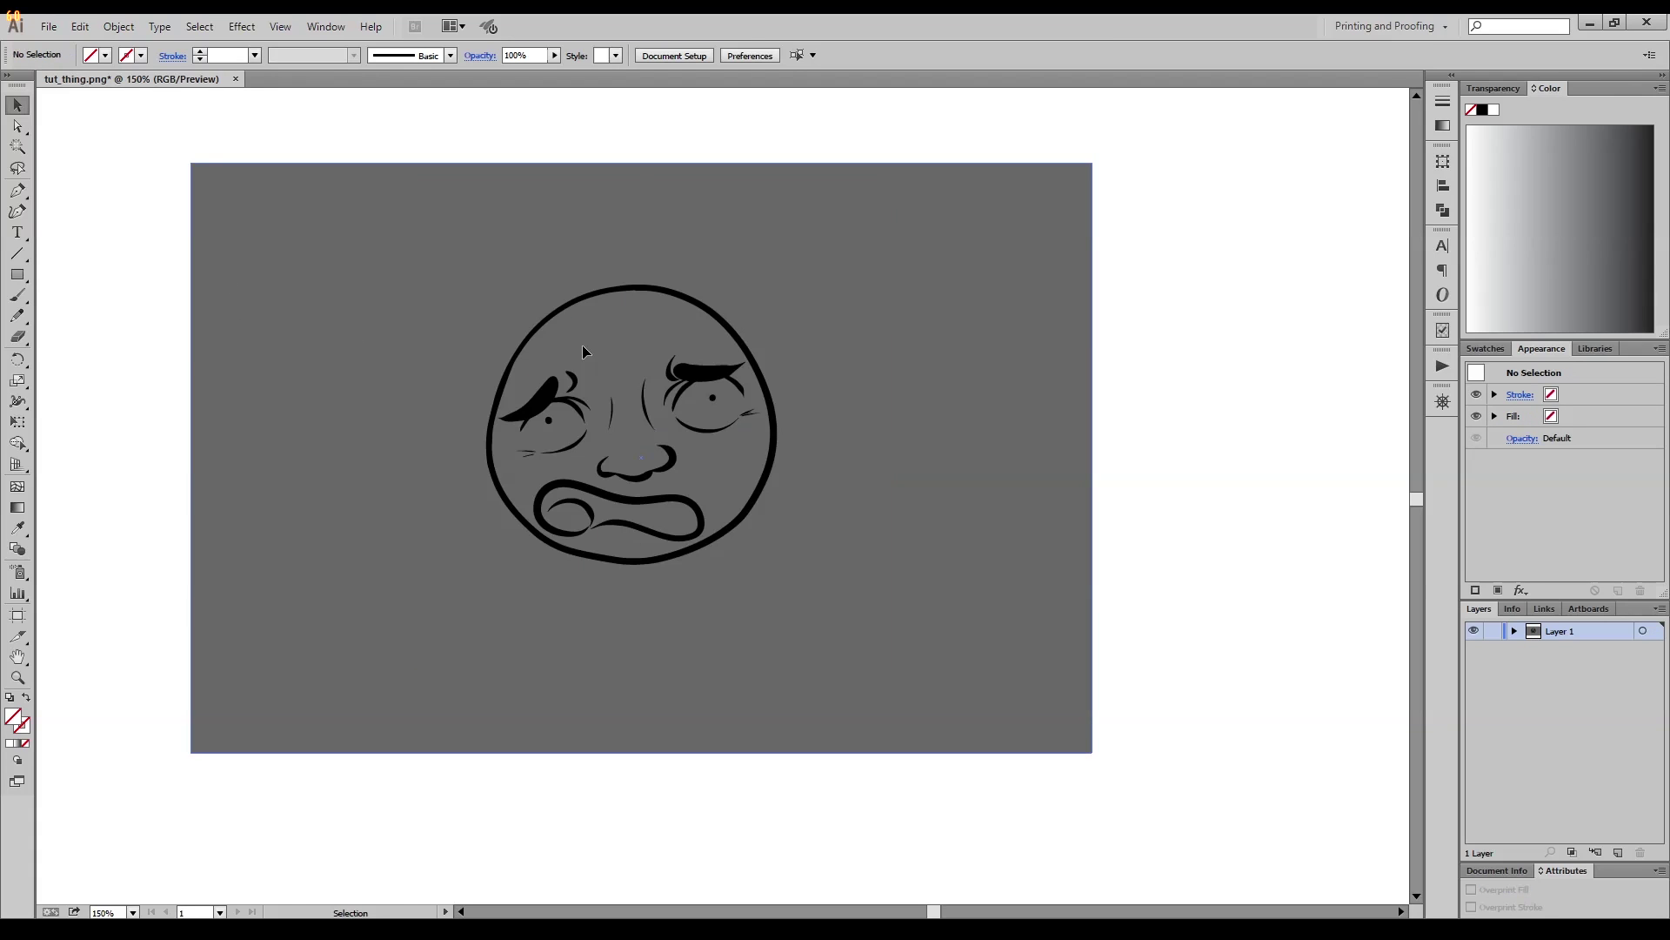
click(974, 403)
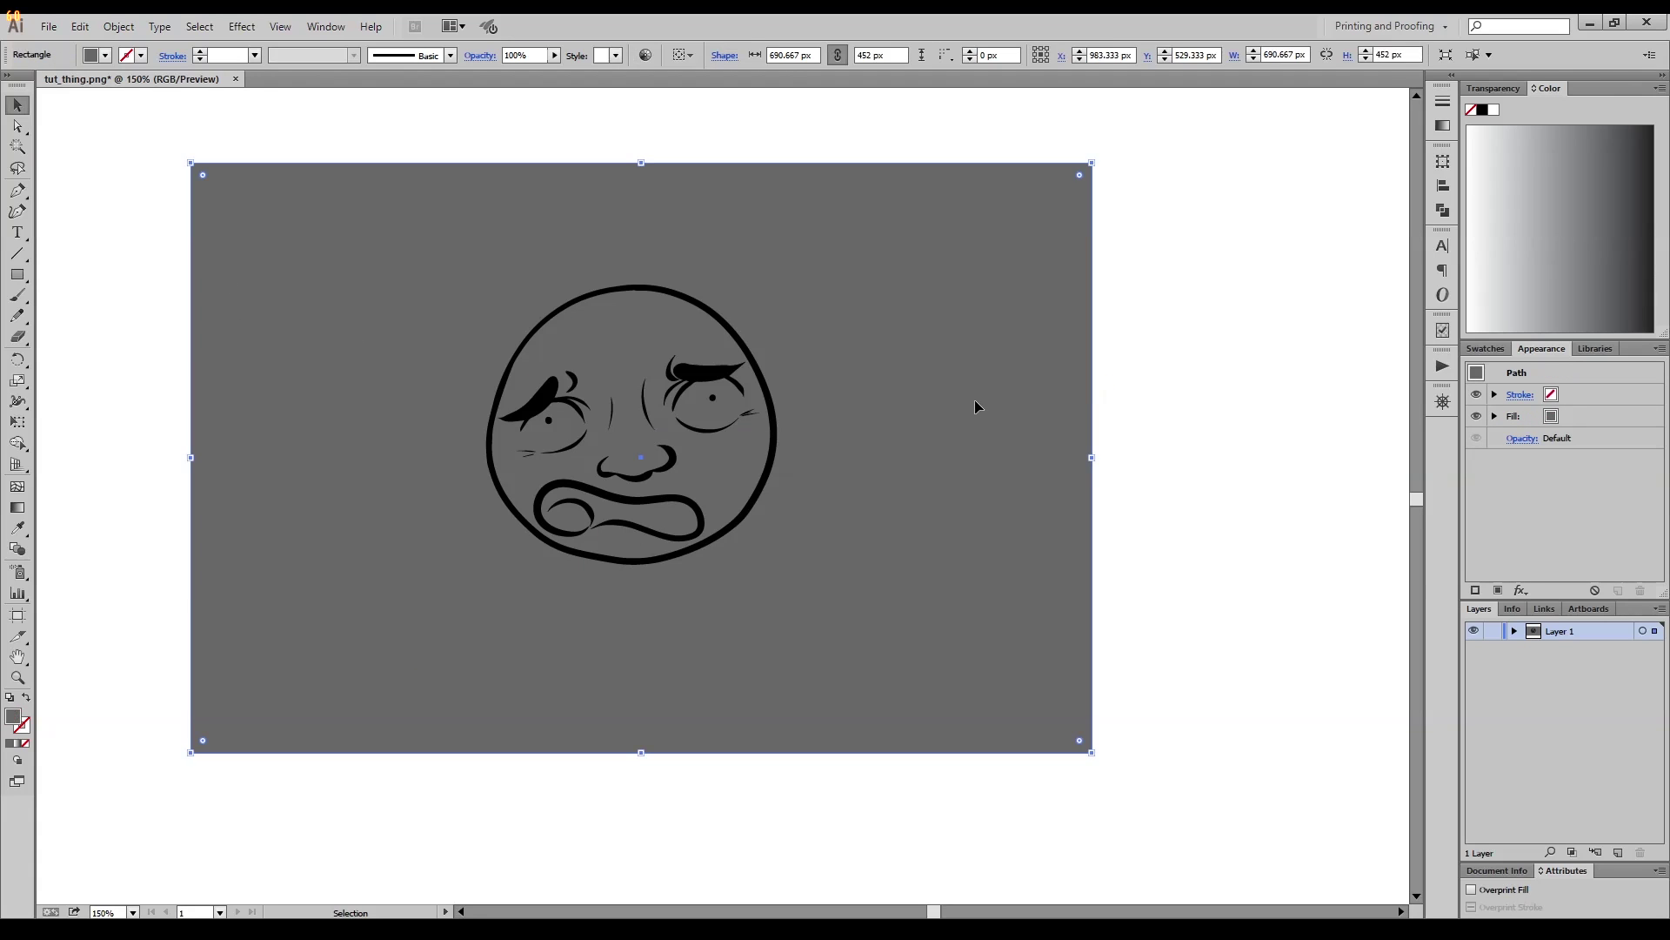
key(Delete)
drag(834, 648, 506, 202)
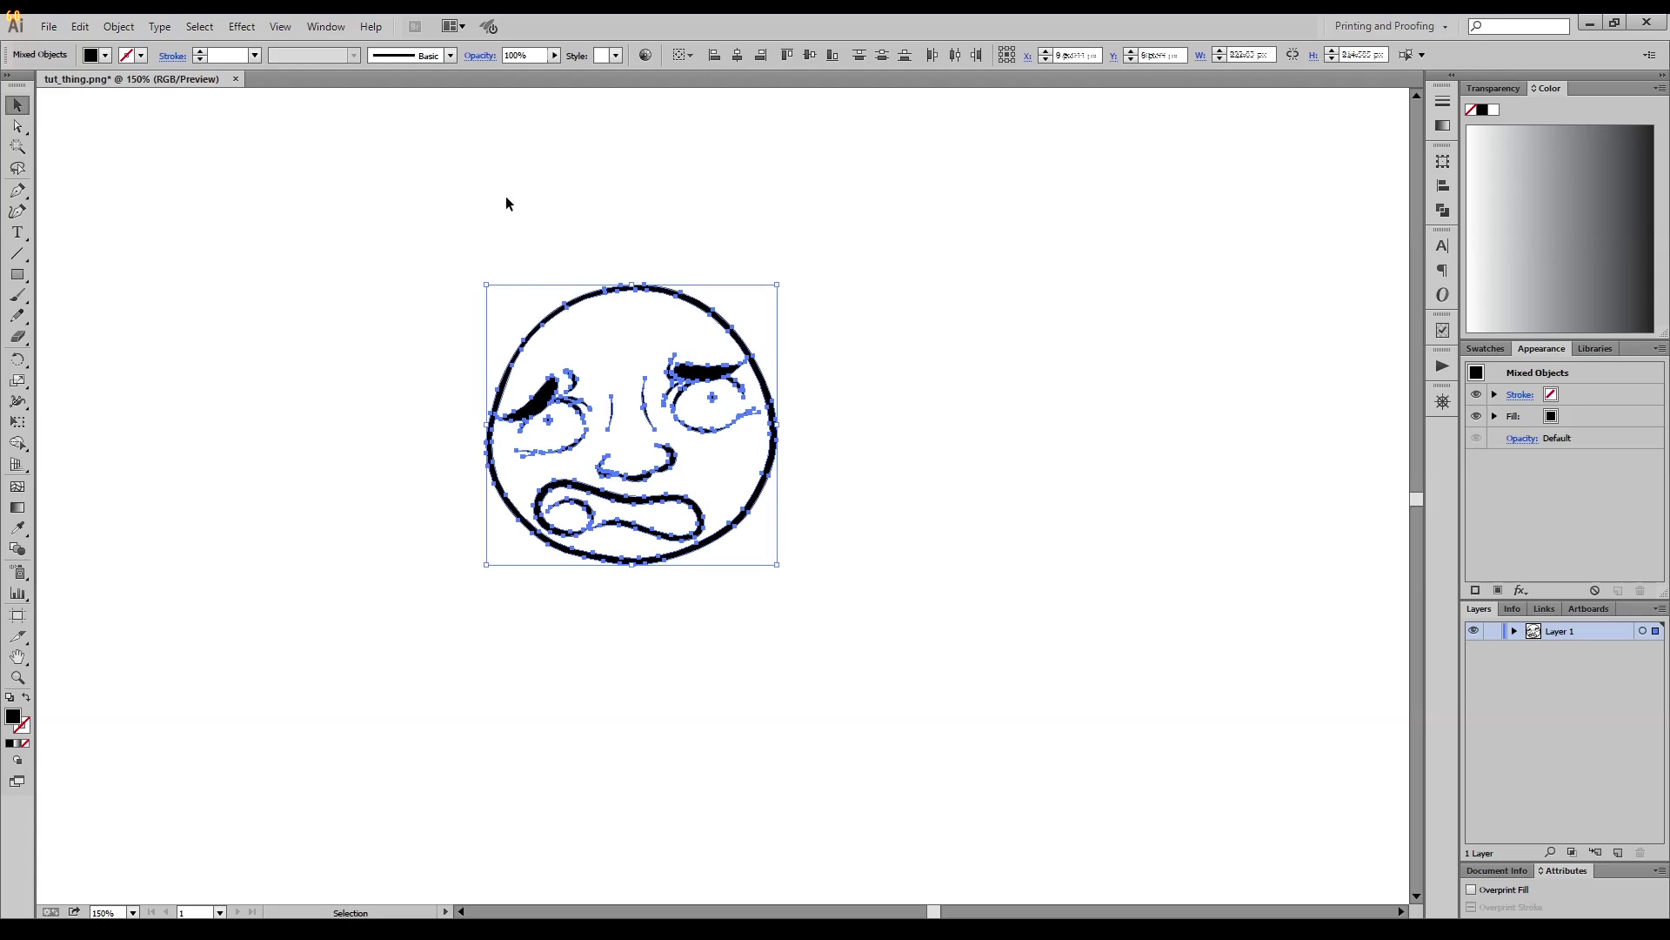
Scale the face outlines up to about 1403 × 1351 px and centre them over the artboard.
key(ctrl+minus)
key(ctrl+minus)
key(ctrl+minus)
key(ctrl+minus)
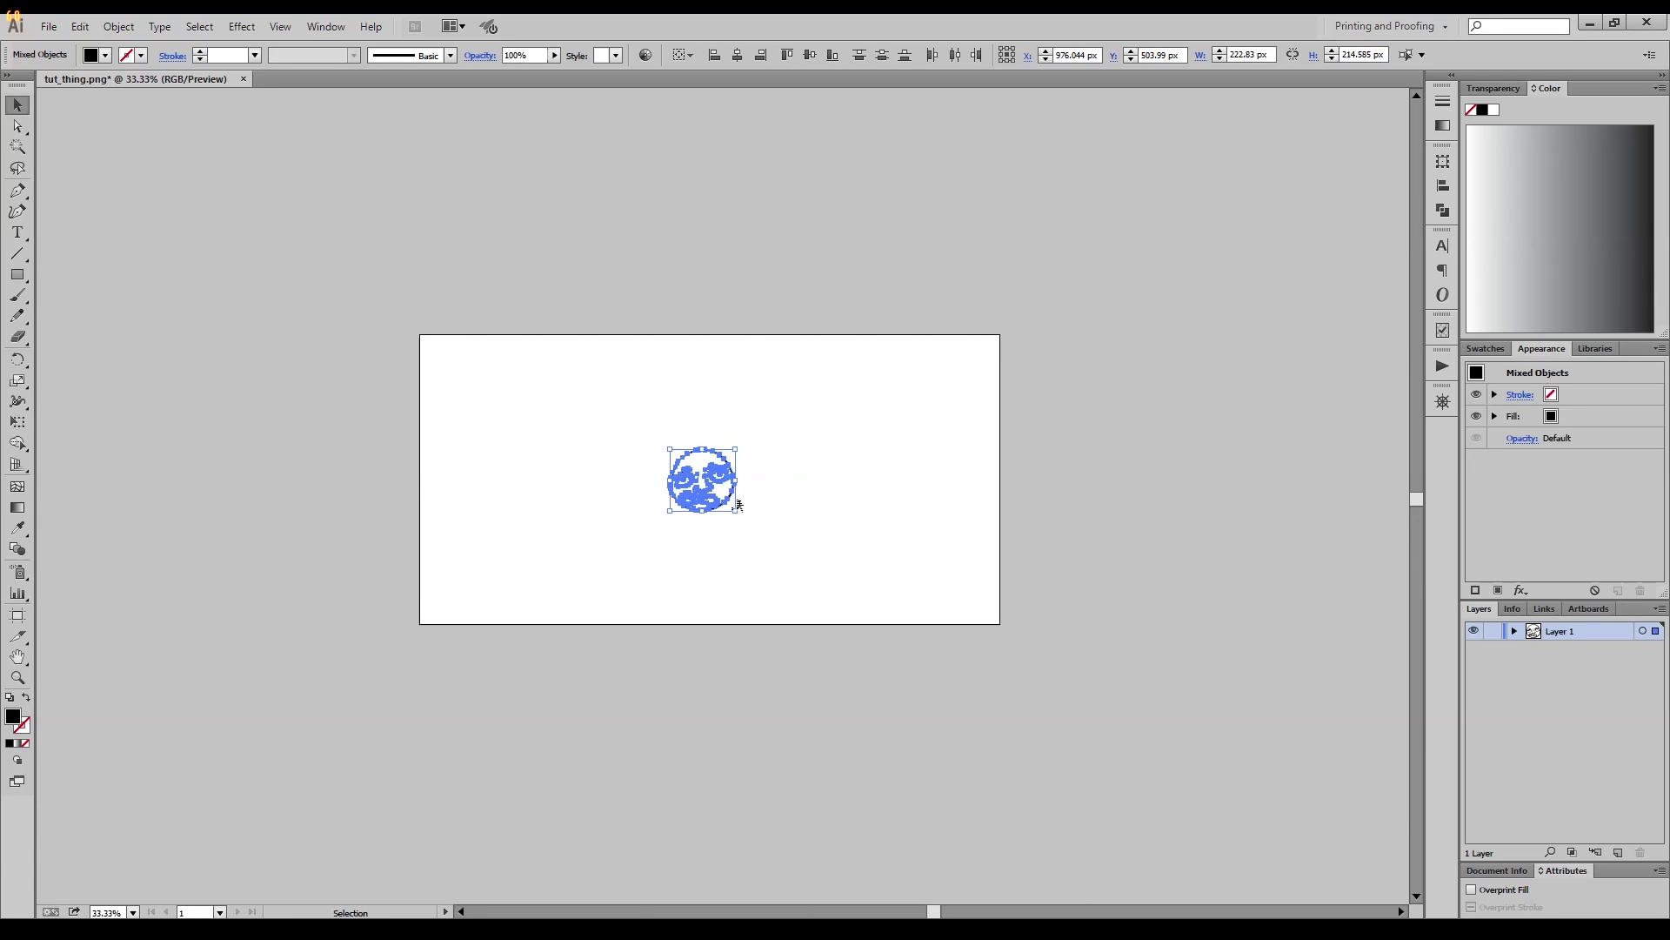
drag(738, 508, 1189, 845)
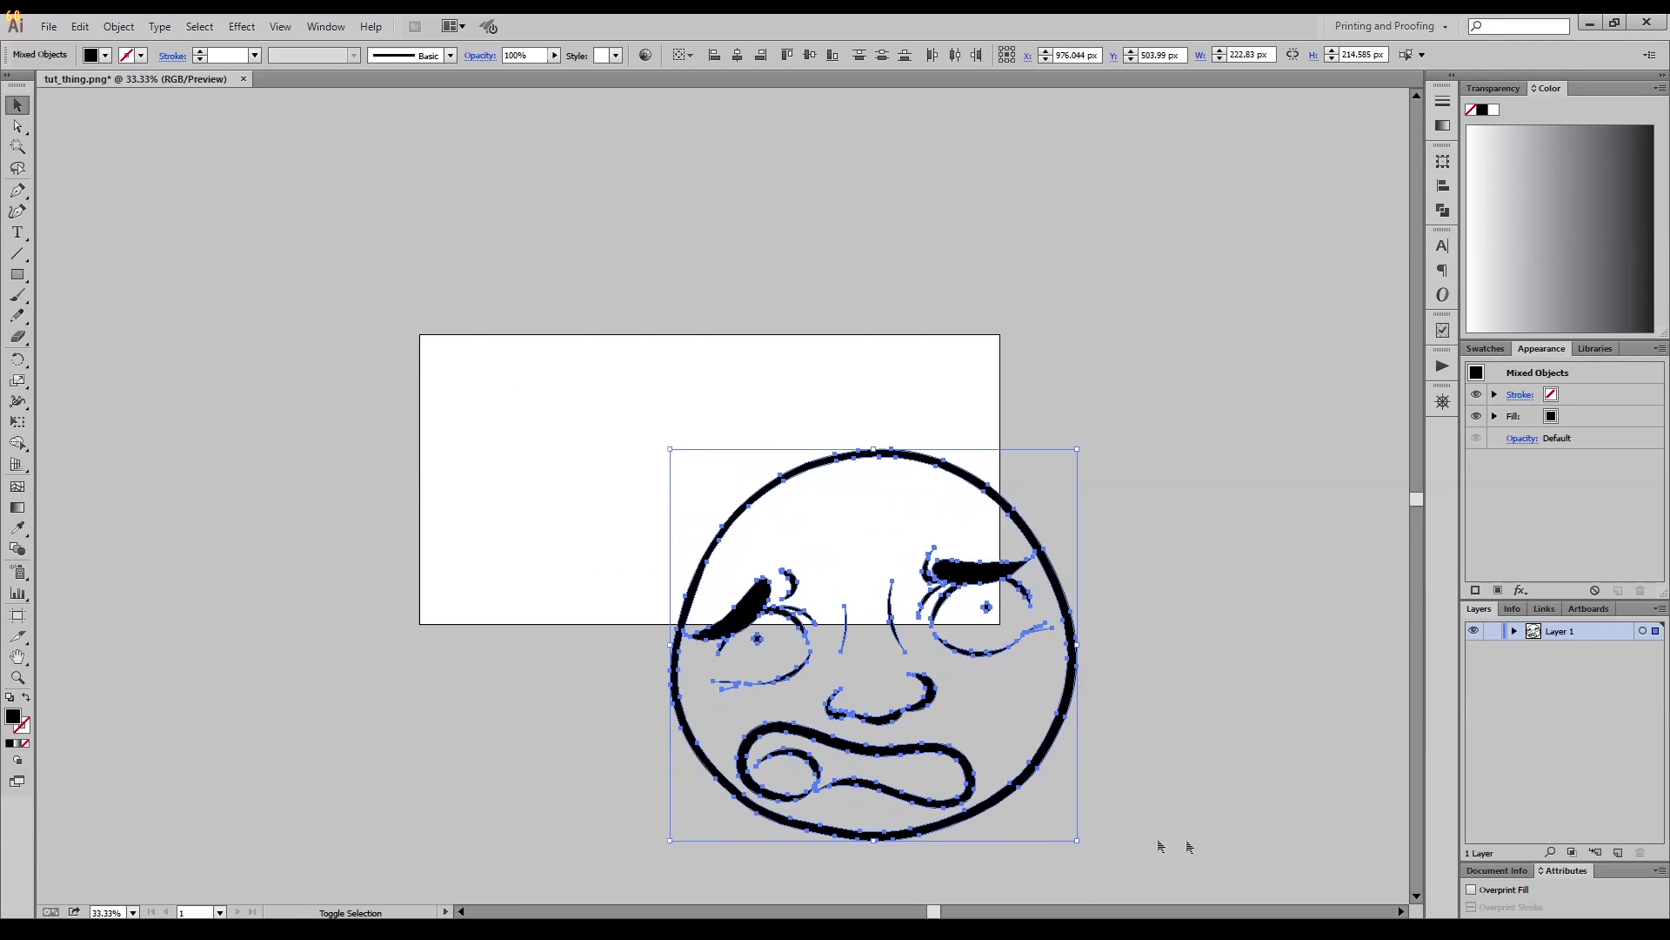
drag(1044, 756, 881, 570)
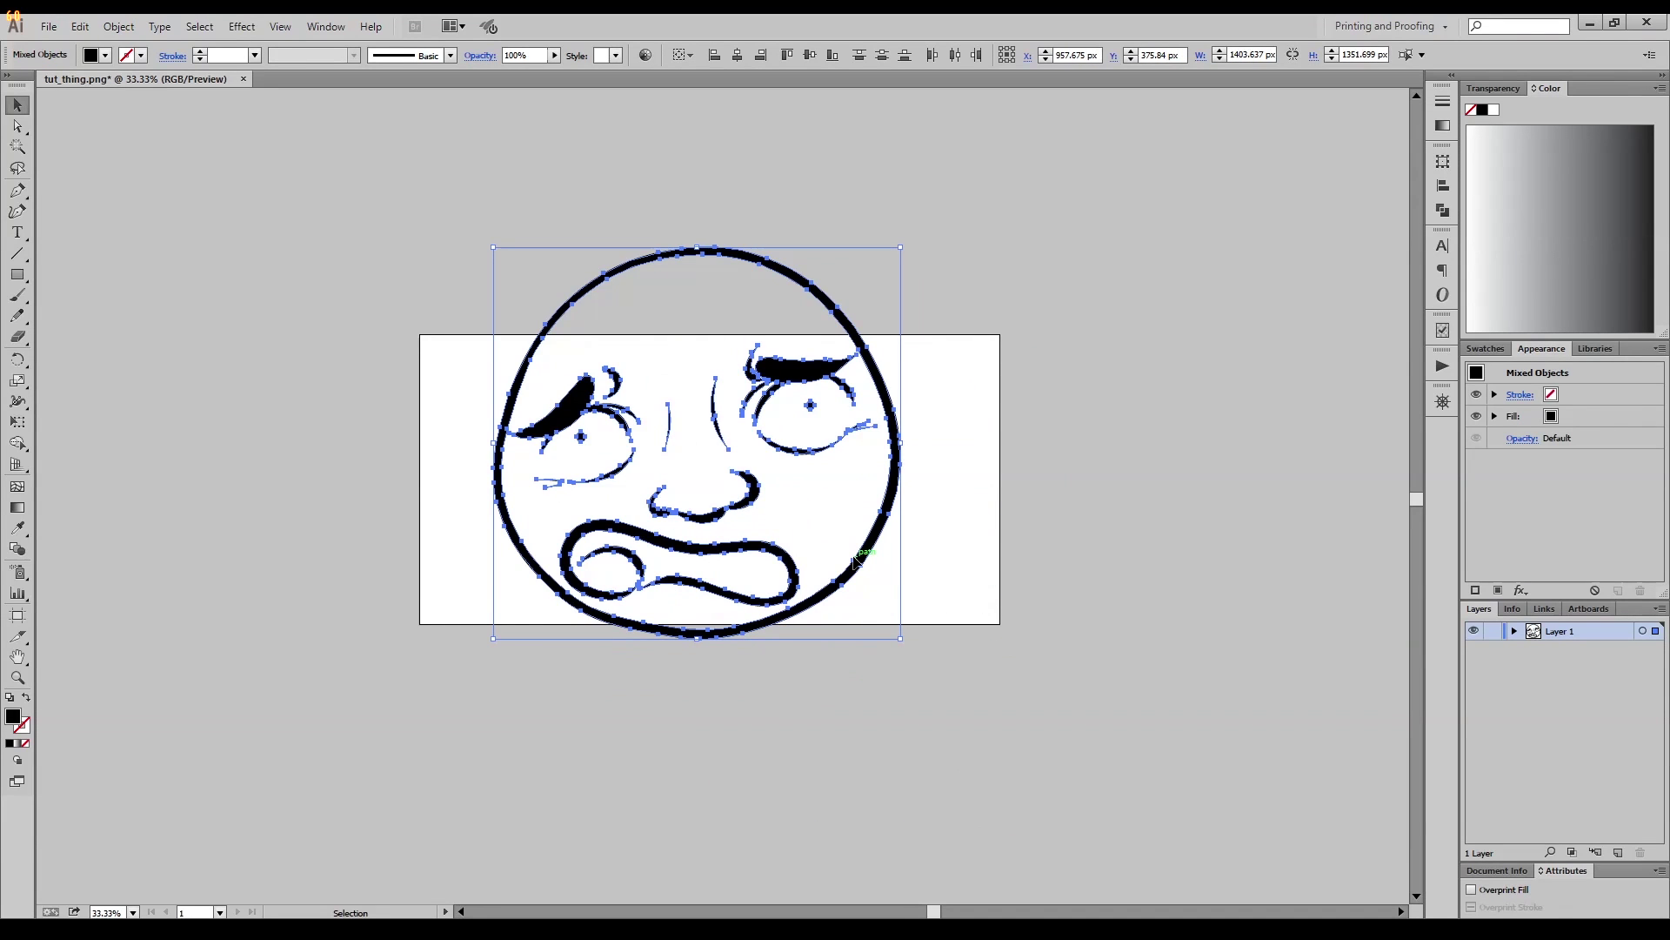
drag(872, 540, 886, 564)
click(1027, 571)
mouse_move(1039, 627)
mouse_down()
mouse_move(1018, 659)
mouse_move(1042, 606)
mouse_up()
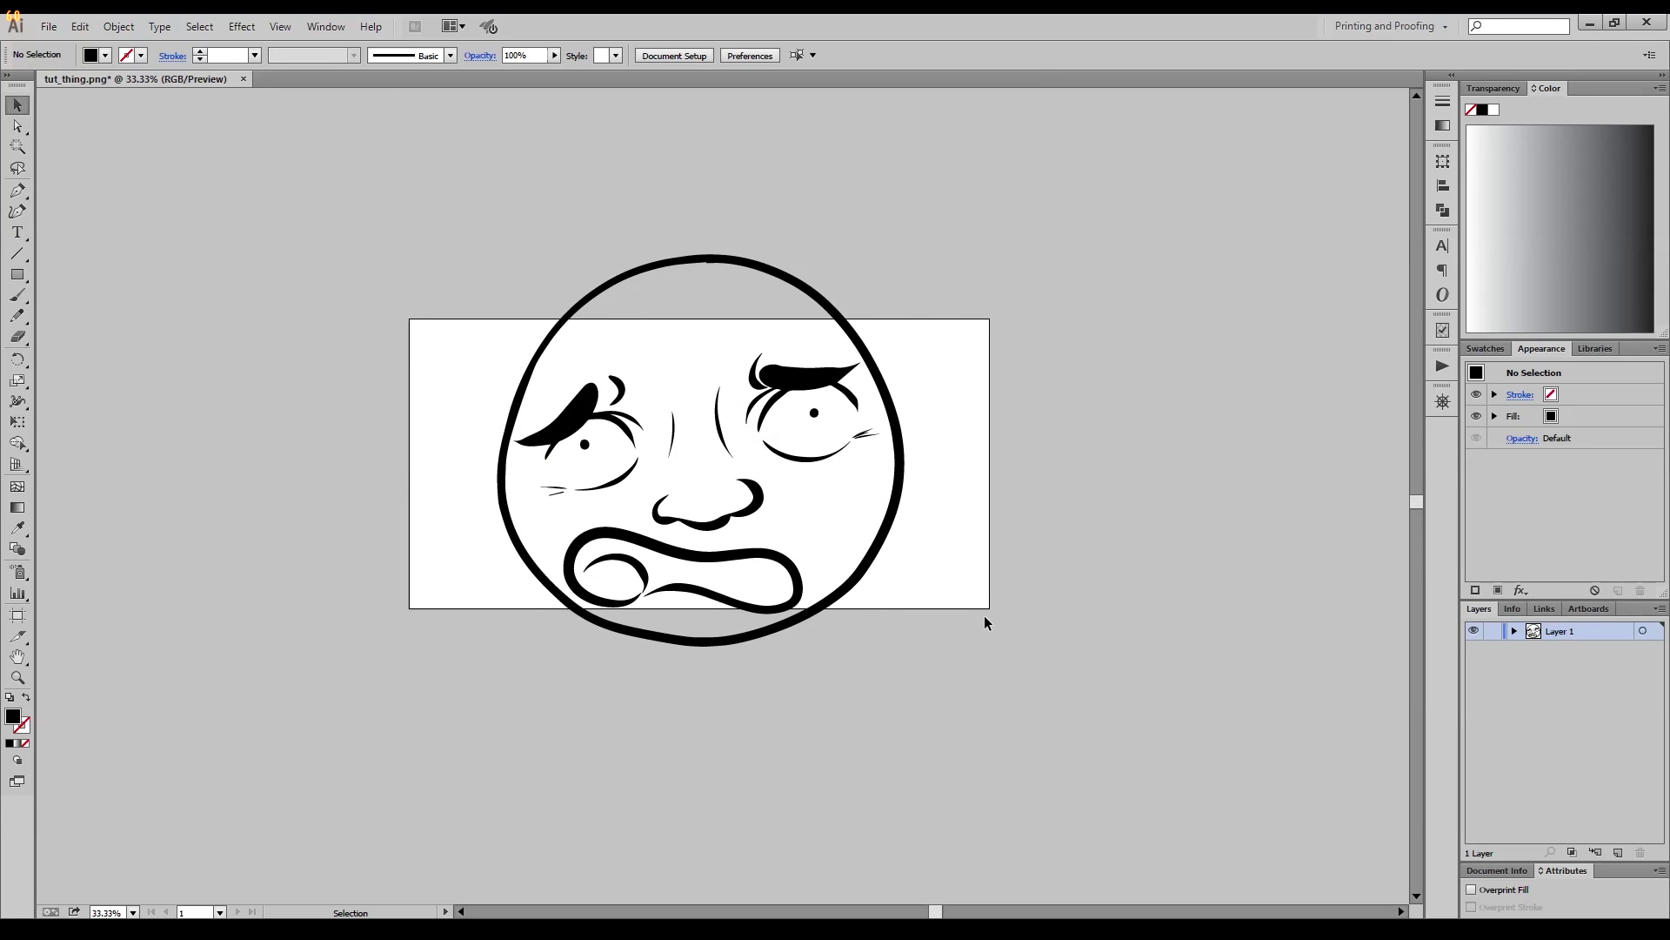